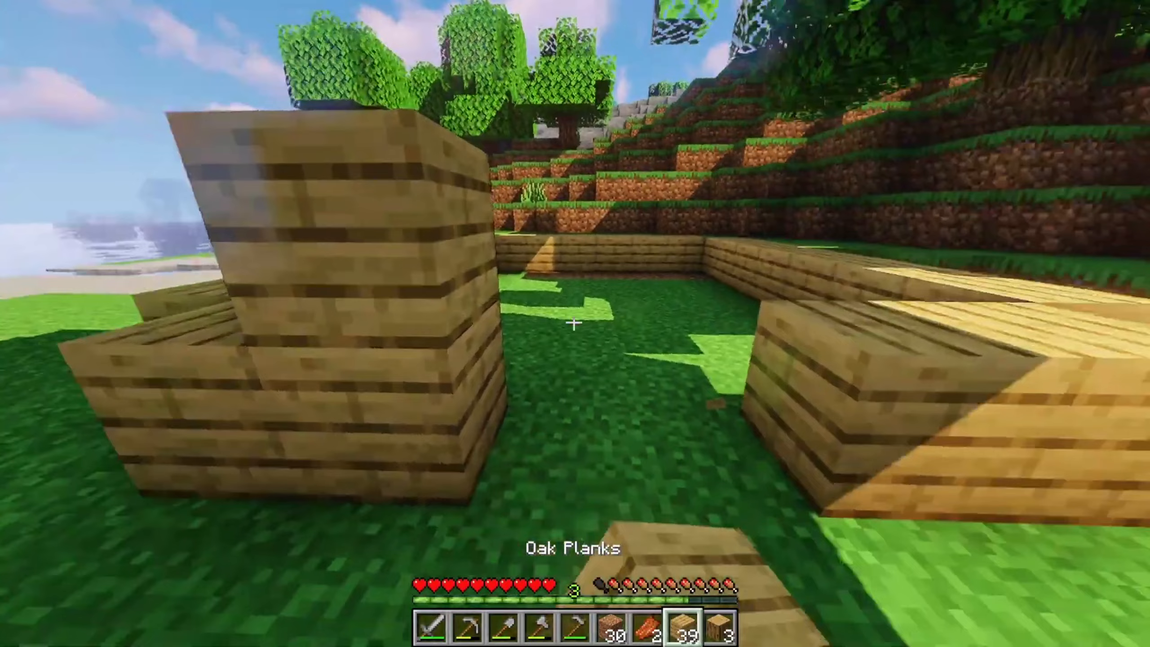
right_click(573, 323)
right_click(574, 323)
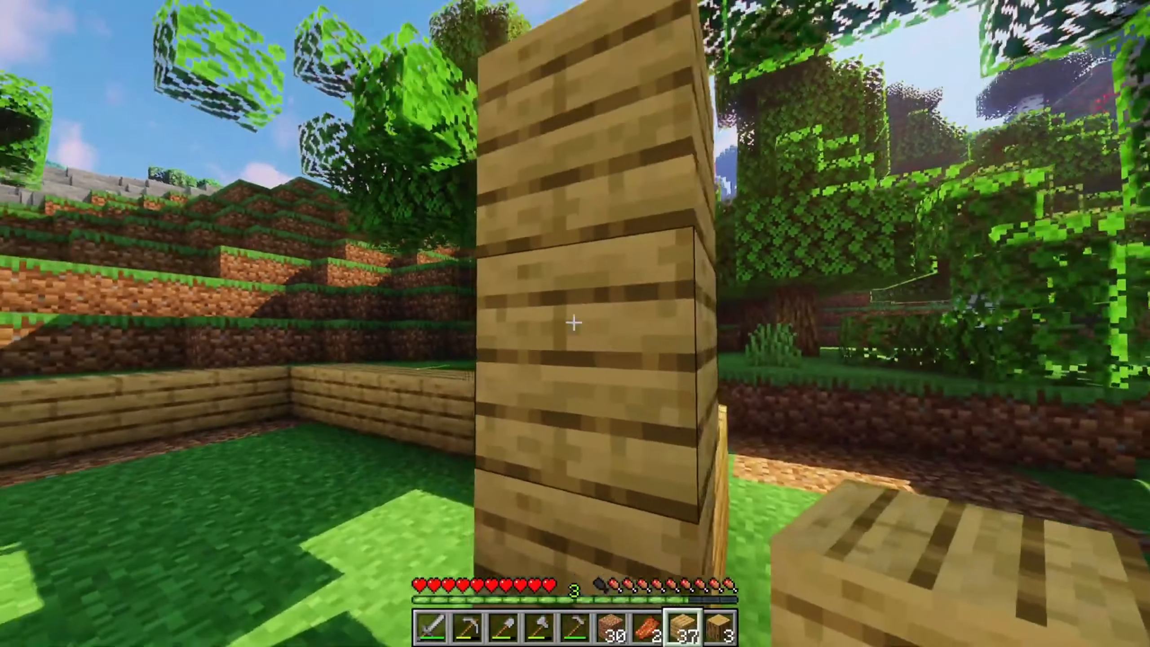
right_click(574, 323)
right_click(574, 323)
right_click(574, 322)
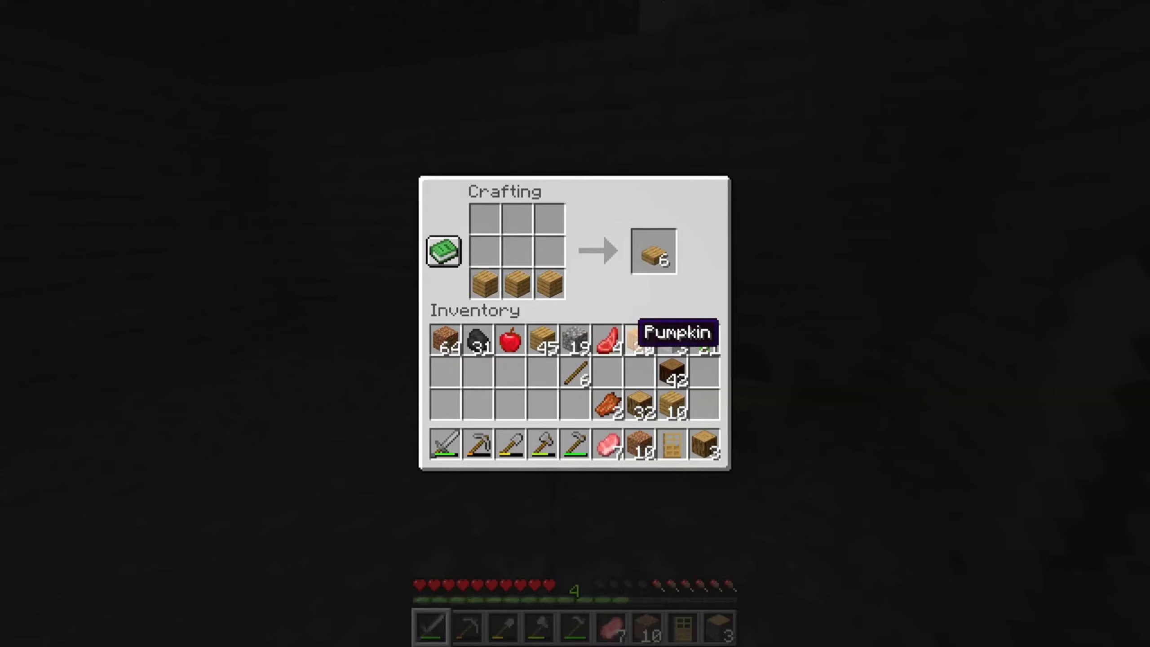
Craft a white bed from three wool blocks above the three planks and swap it with the logs in the last hotbar slot.
click(672, 340)
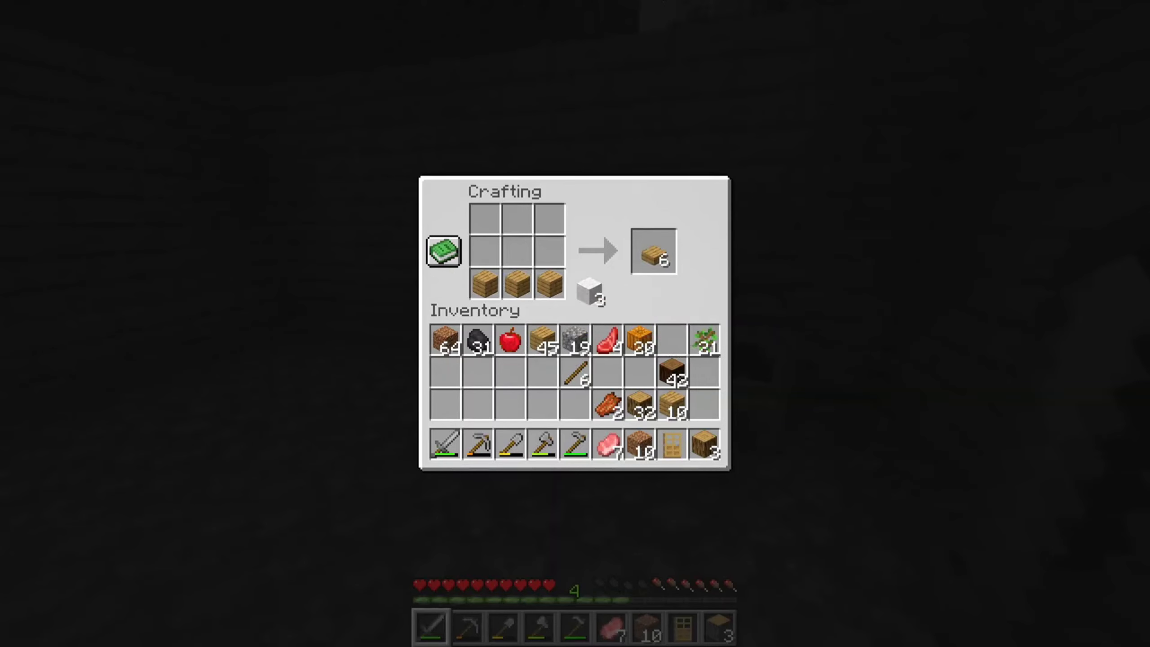
right_click(485, 252)
click(549, 252)
shift+click(653, 251)
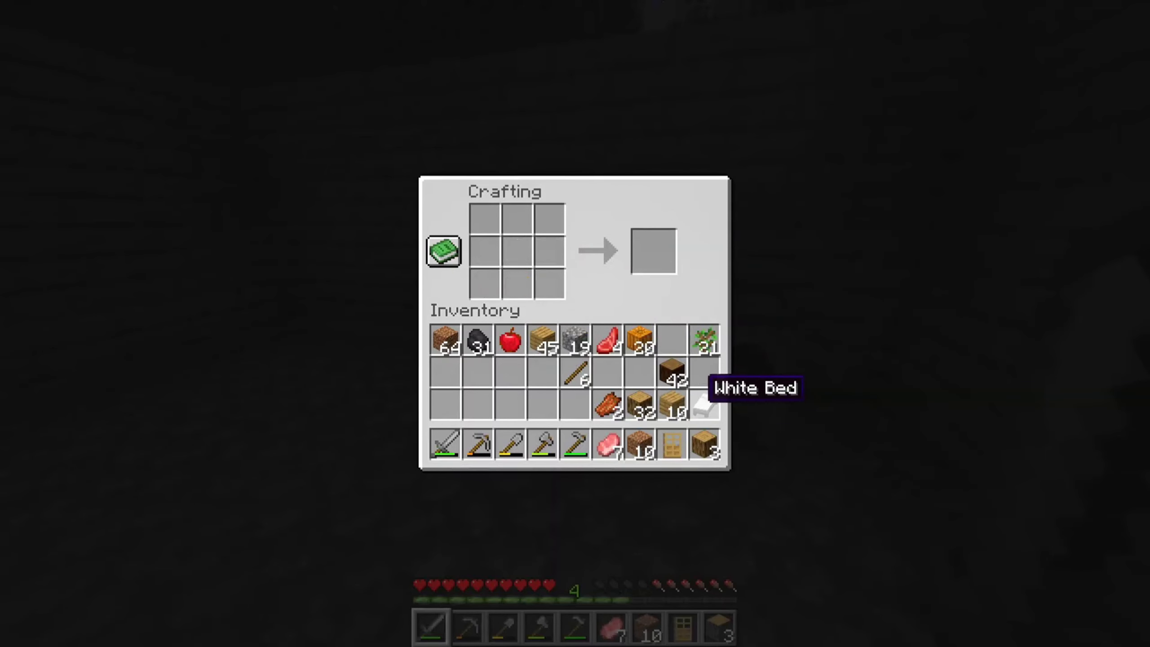
click(705, 405)
click(710, 436)
click(704, 407)
key(e)
Look through the Create a Virtual Machine lab instructions, from the overview and setup requirements to the NGINX and gcloud tasks.
scroll(574, 323, down, 8)
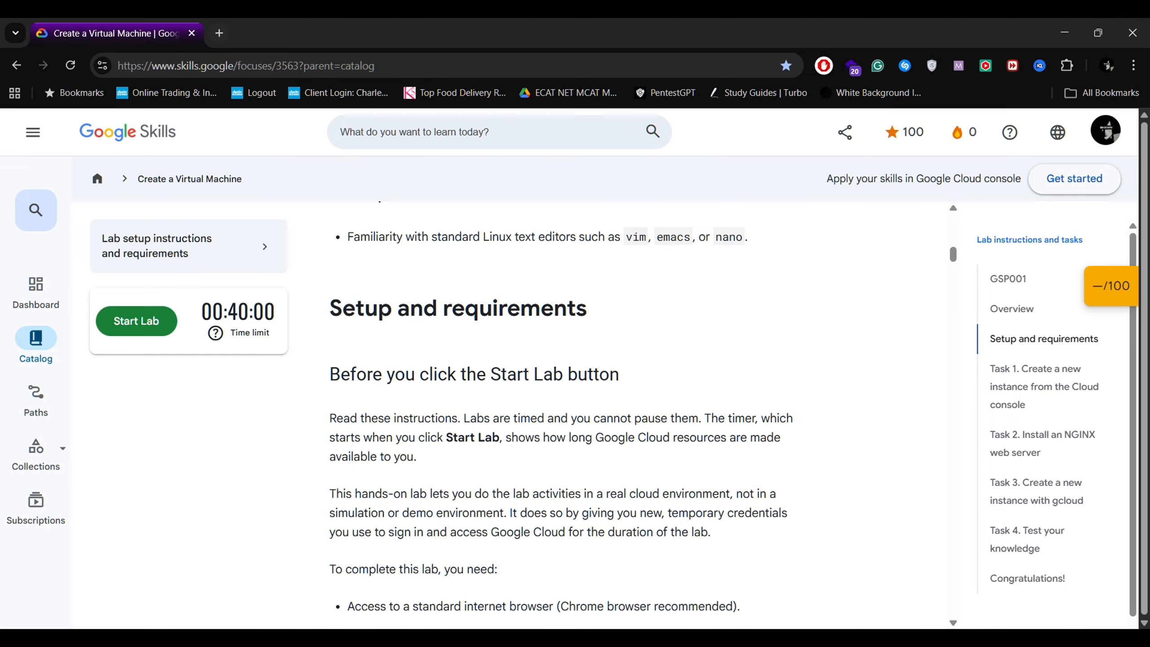
scroll(472, 393, up, 10)
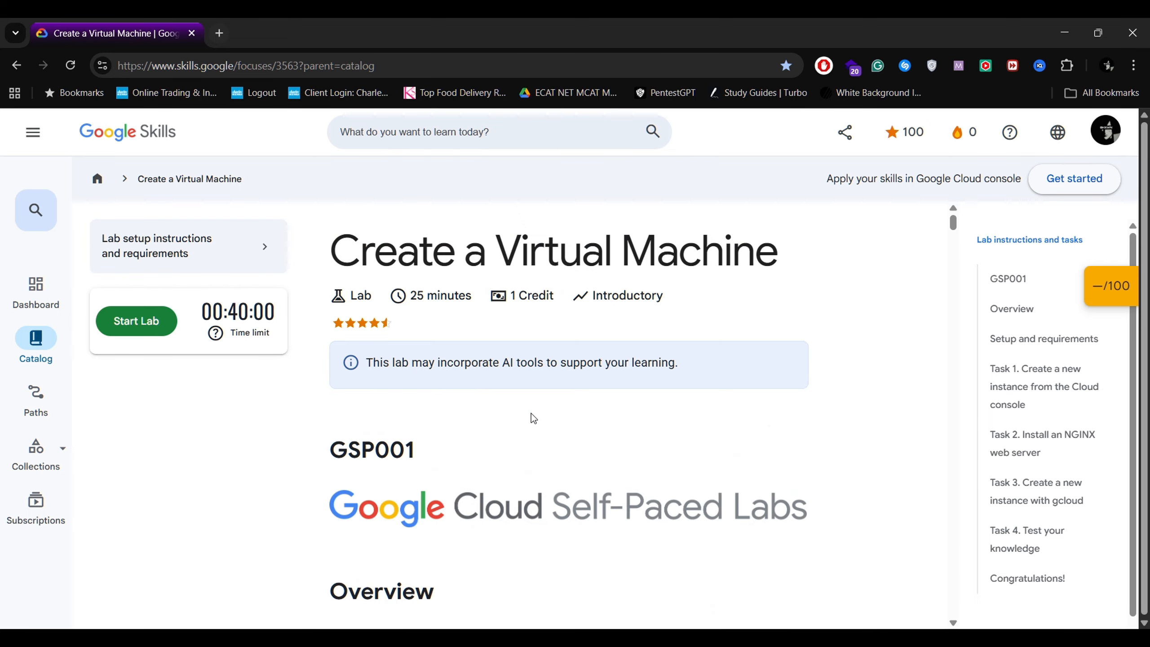
scroll(531, 414, down, 3)
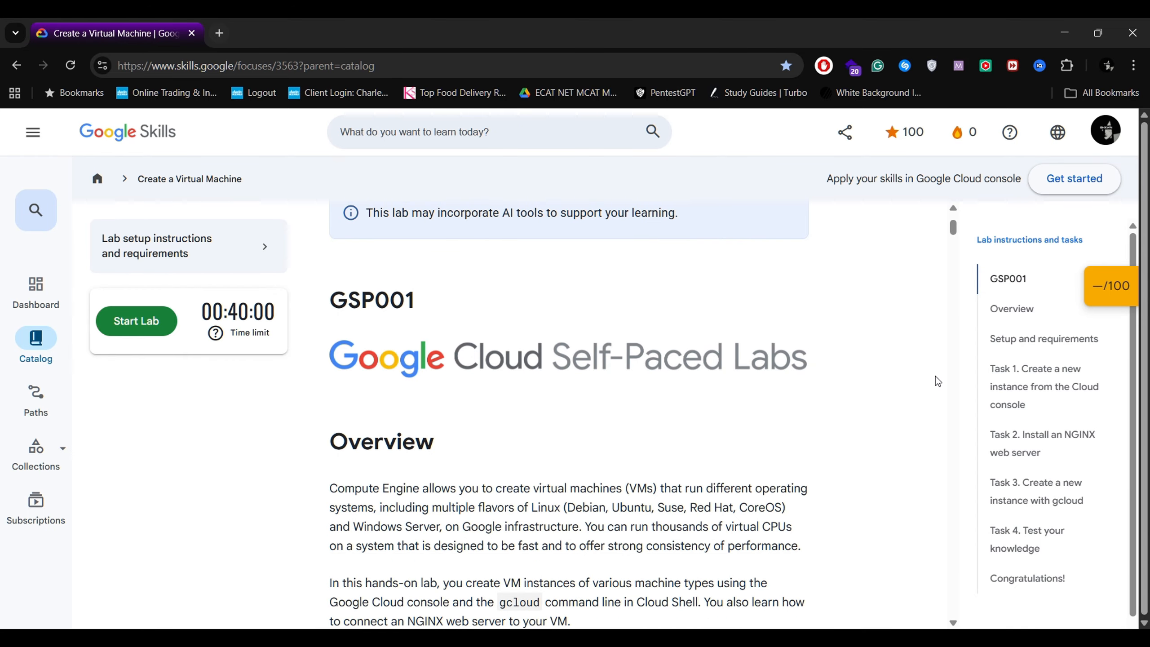
scroll(935, 376, down, 3)
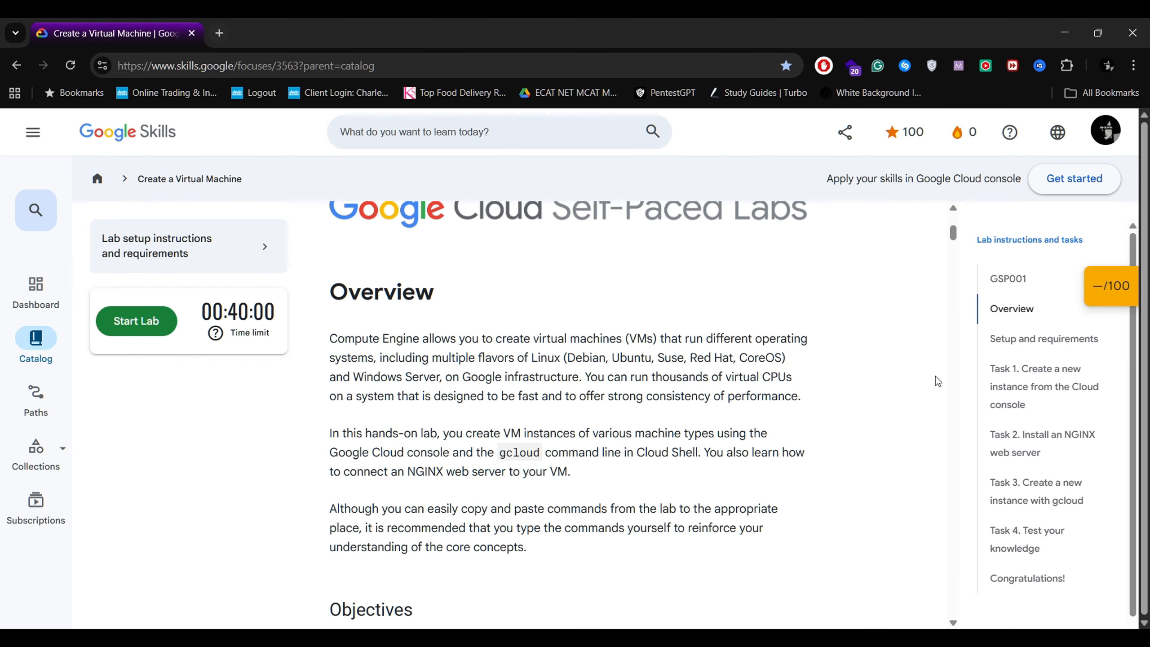
scroll(588, 330, down, 12)
scroll(588, 329, up, 3)
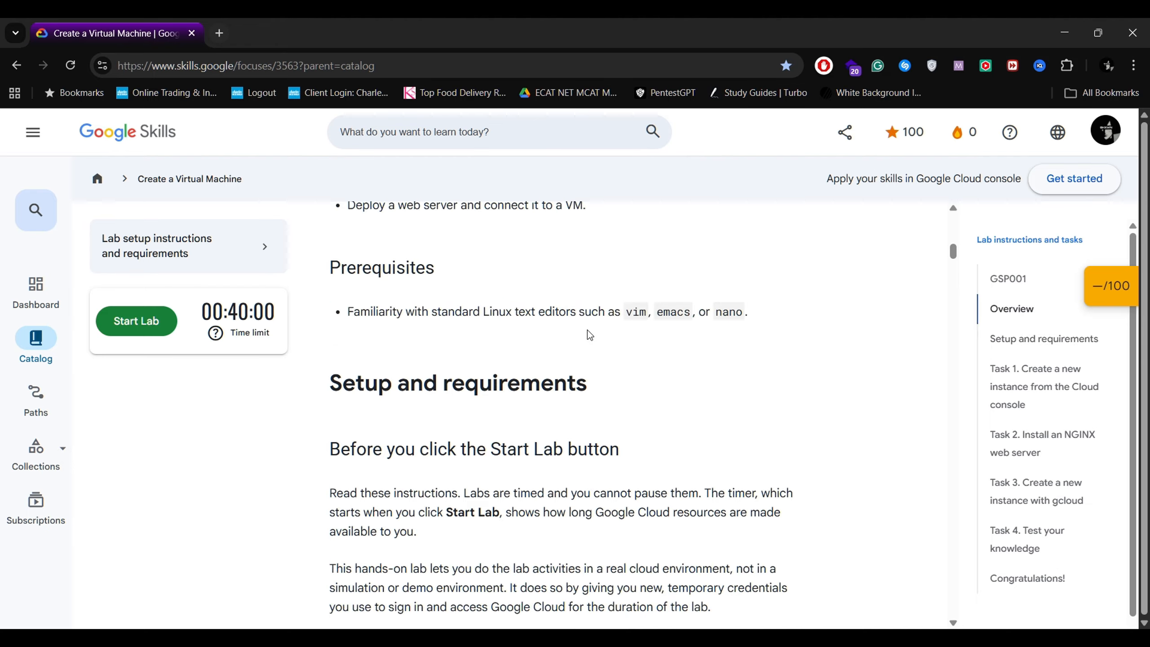
scroll(587, 330, down, 3)
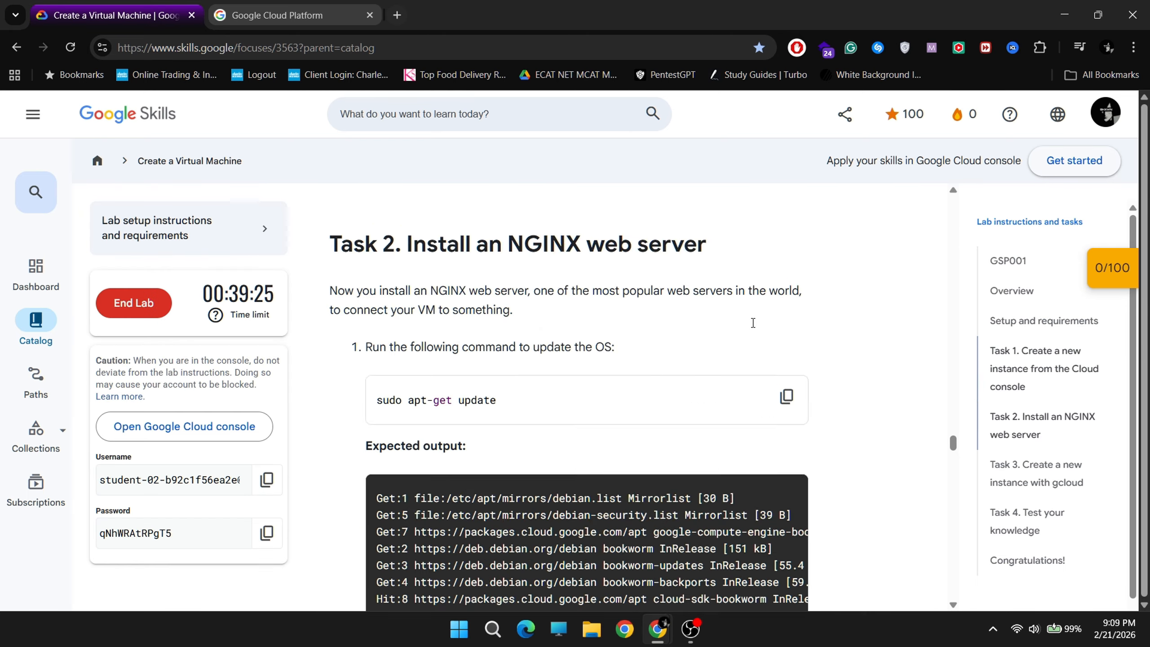
scroll(742, 335, down, 20)
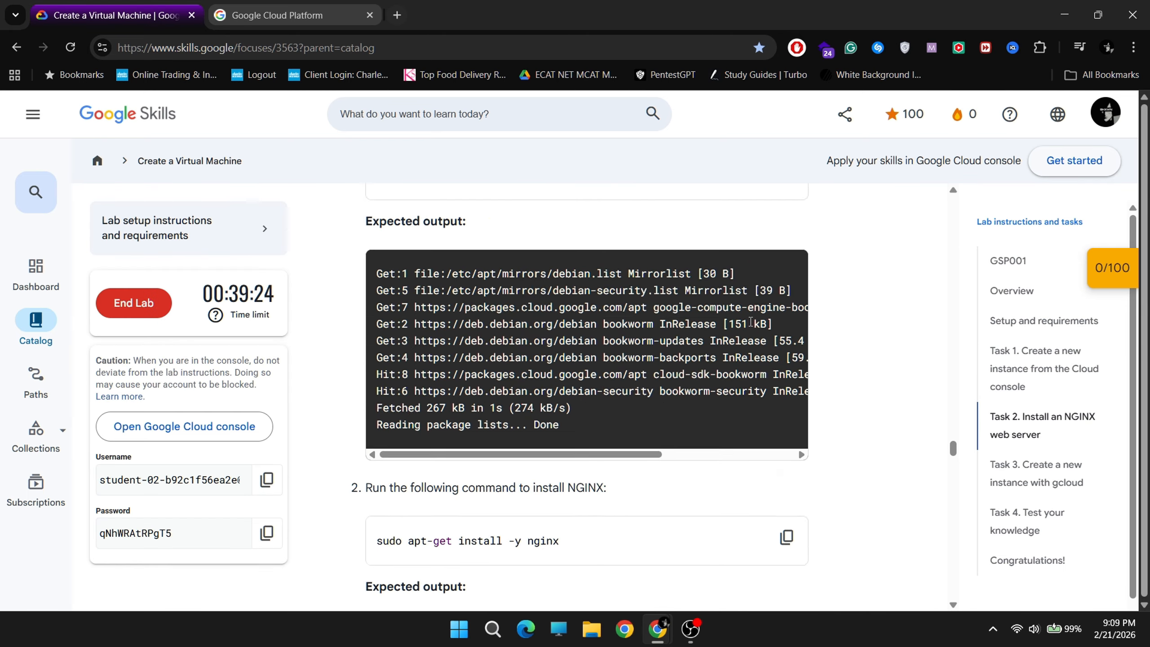
scroll(733, 344, down, 10)
scroll(729, 344, up, 20)
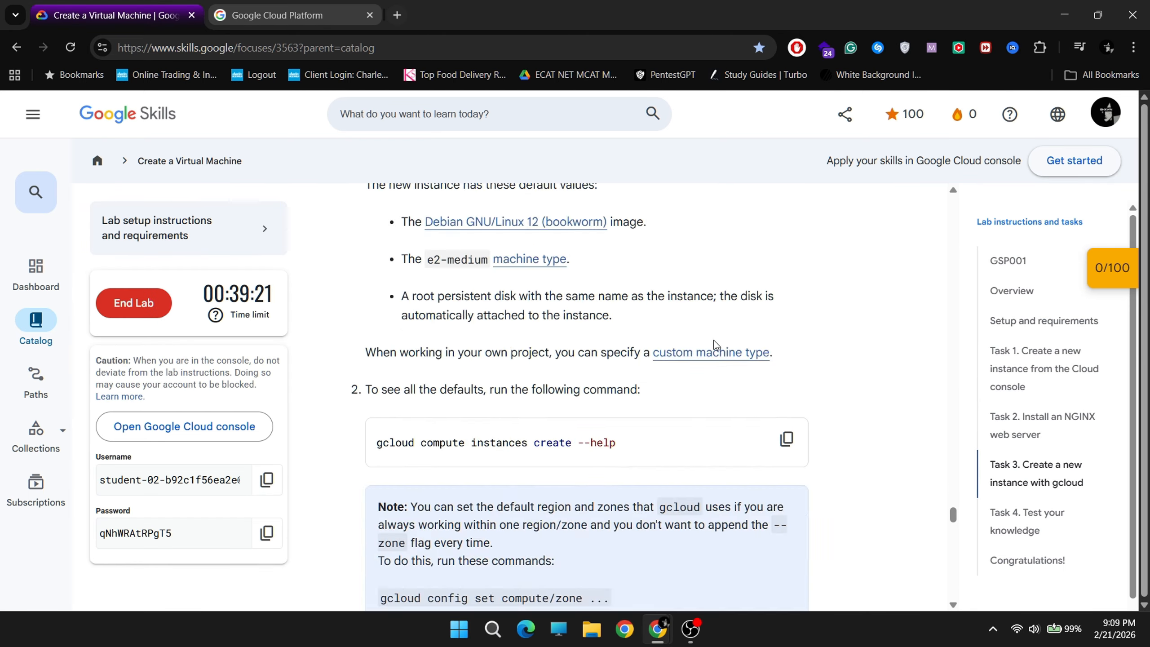
Dismiss the private browsing notice and open the lab's Google Cloud console link in a new tab.
click(205, 431)
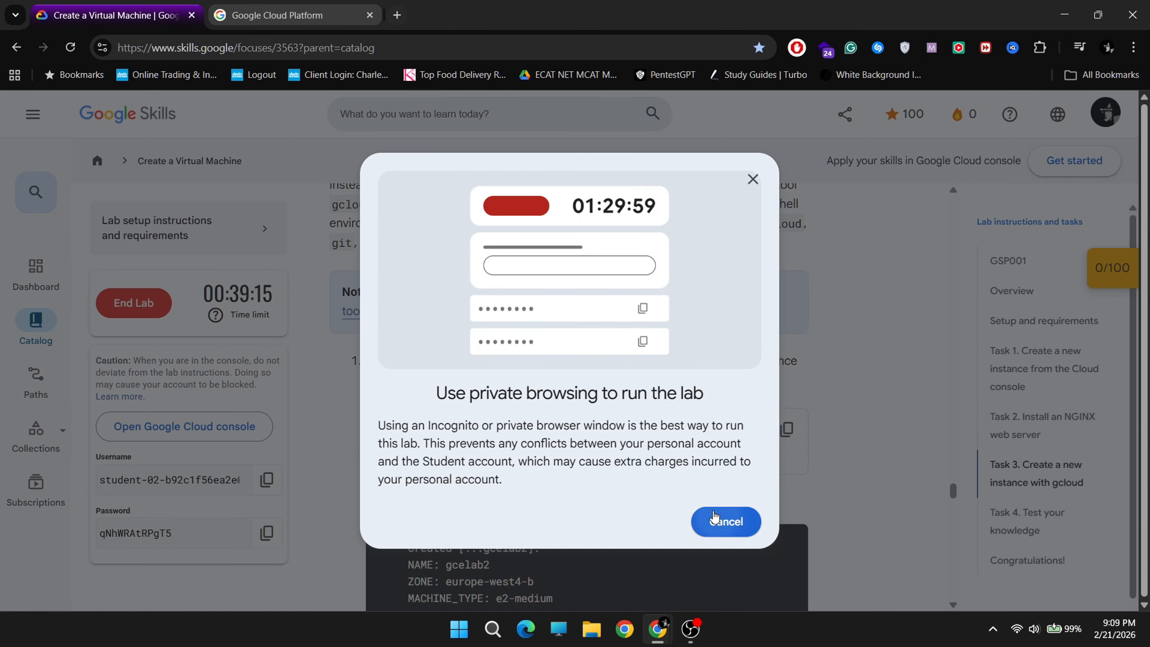
click(725, 523)
right_click(230, 433)
click(345, 183)
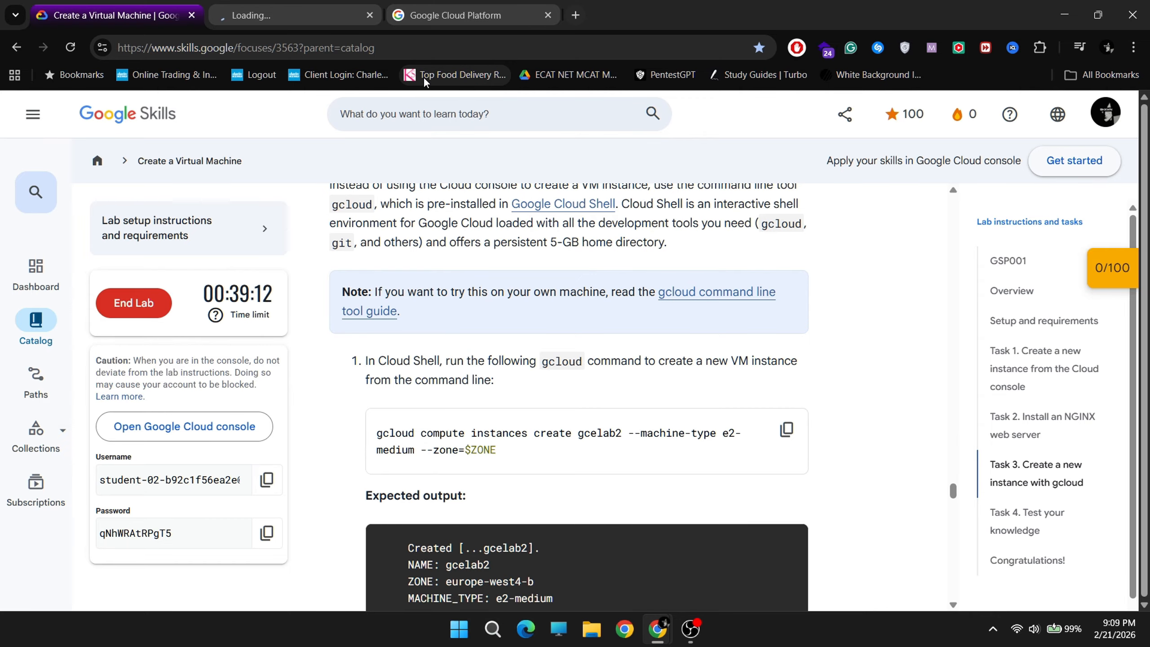
scroll(573, 464, down, 3)
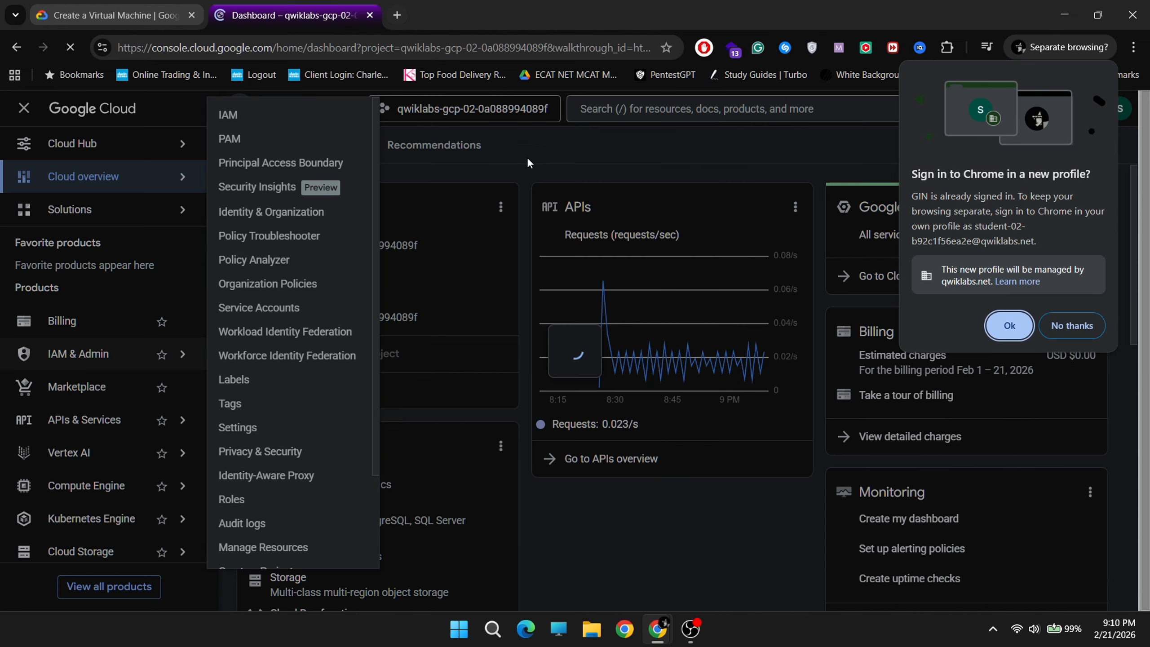
Decline the separate Chrome profile and accept the Google Cloud Platform terms of service.
click(1071, 325)
click(388, 479)
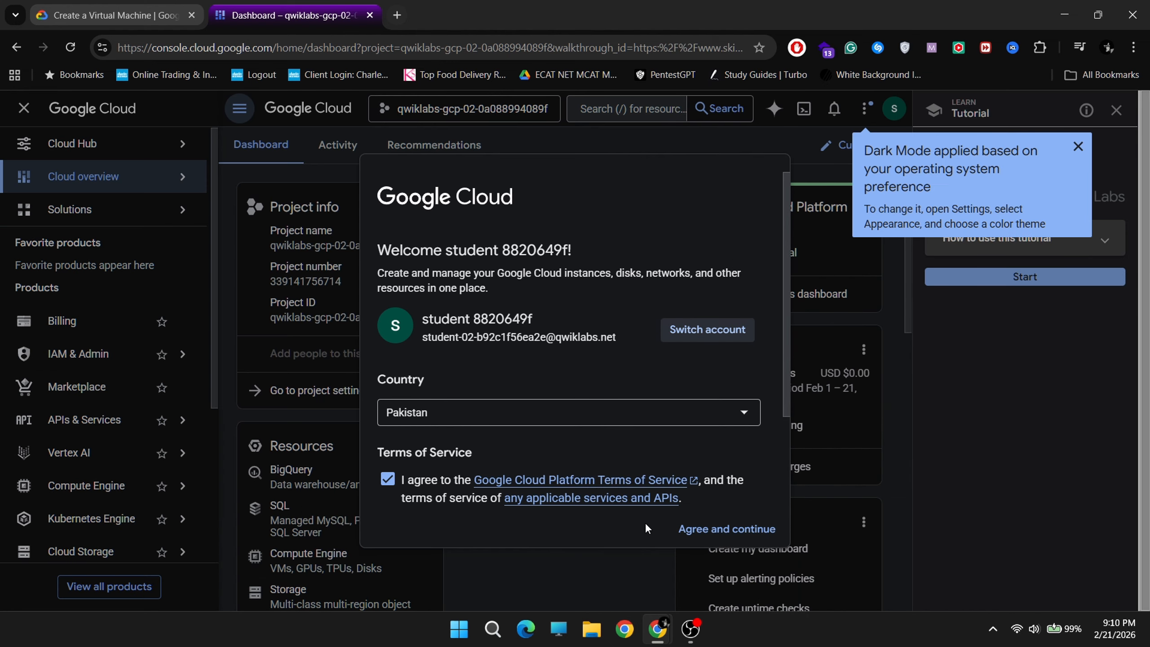
click(737, 534)
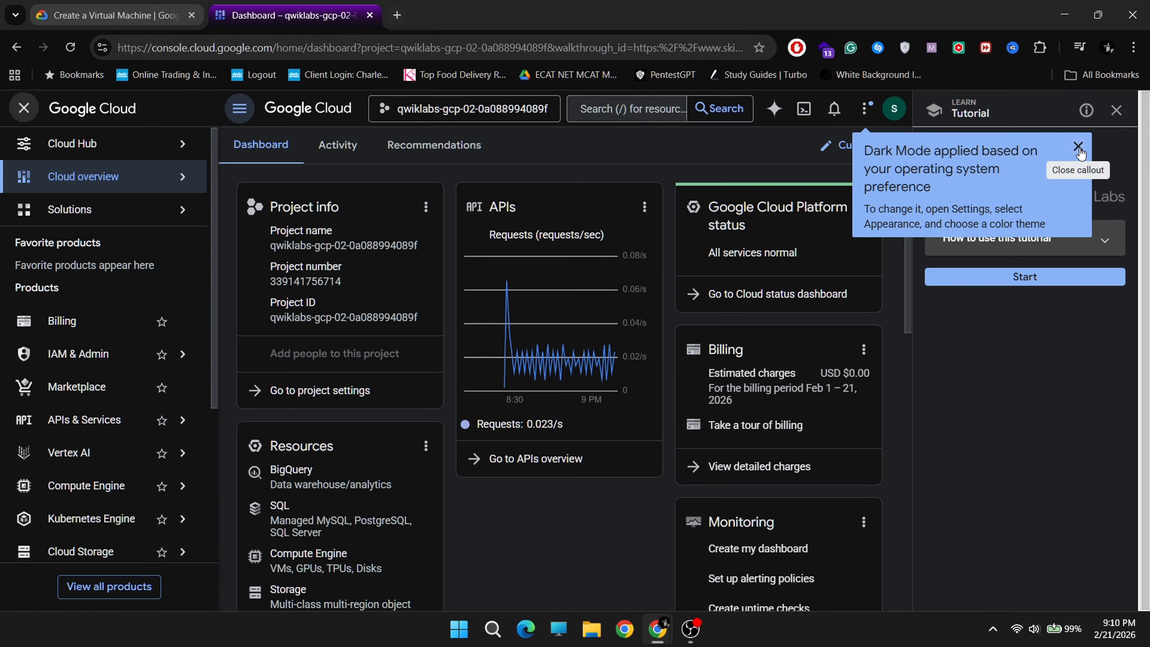
Dismiss the Dark Mode callout and close the tutorial on the Google Cloud dashboard.
click(1078, 146)
click(1116, 110)
click(1089, 387)
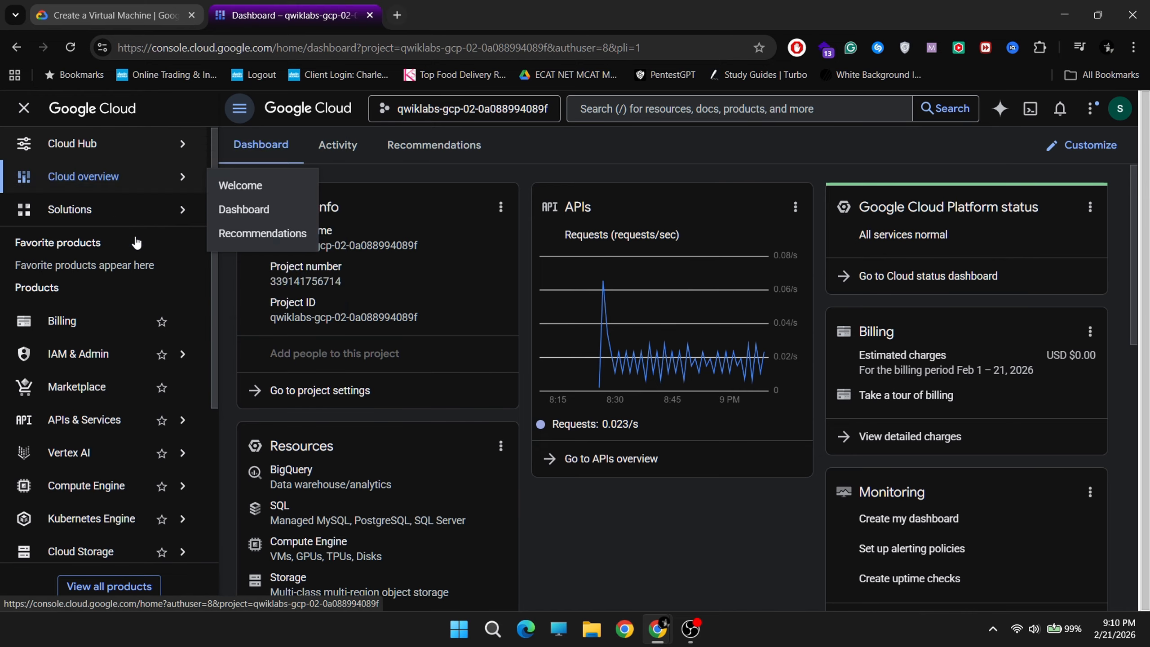
Open the VM instances page of Compute Engine.
mouse_move(179, 353)
scroll(136, 363, down, 5)
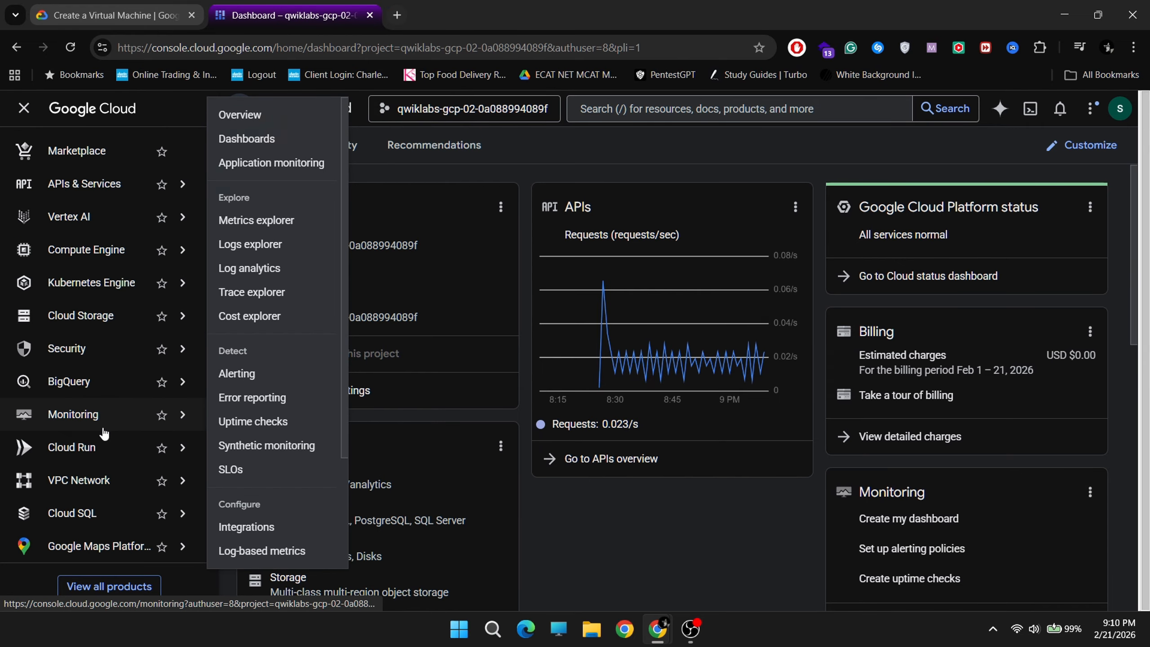
mouse_move(181, 249)
click(296, 236)
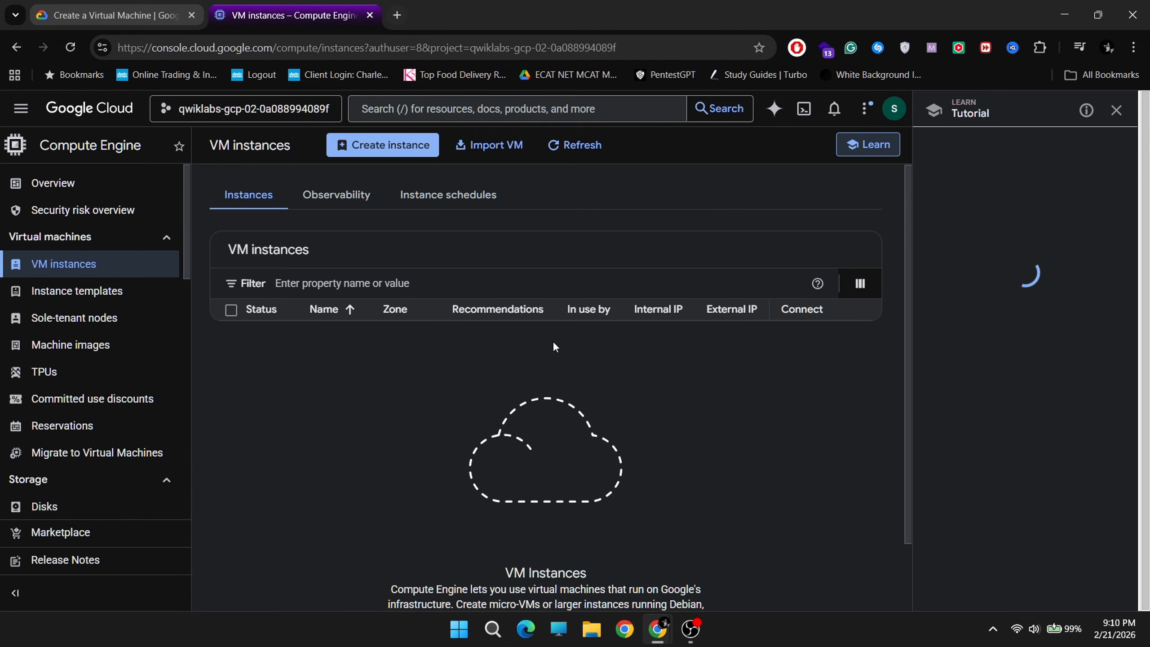
Activate Cloud Shell, close the tutorial, and resize the terminal to about half the height of the console page.
click(804, 108)
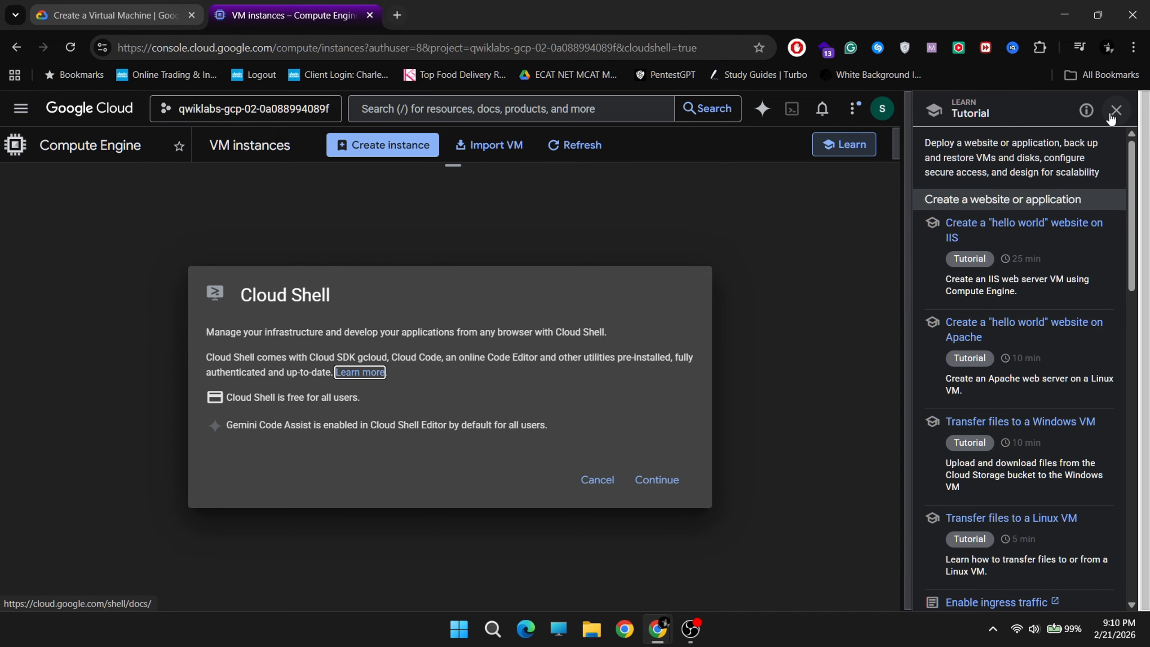
click(1116, 110)
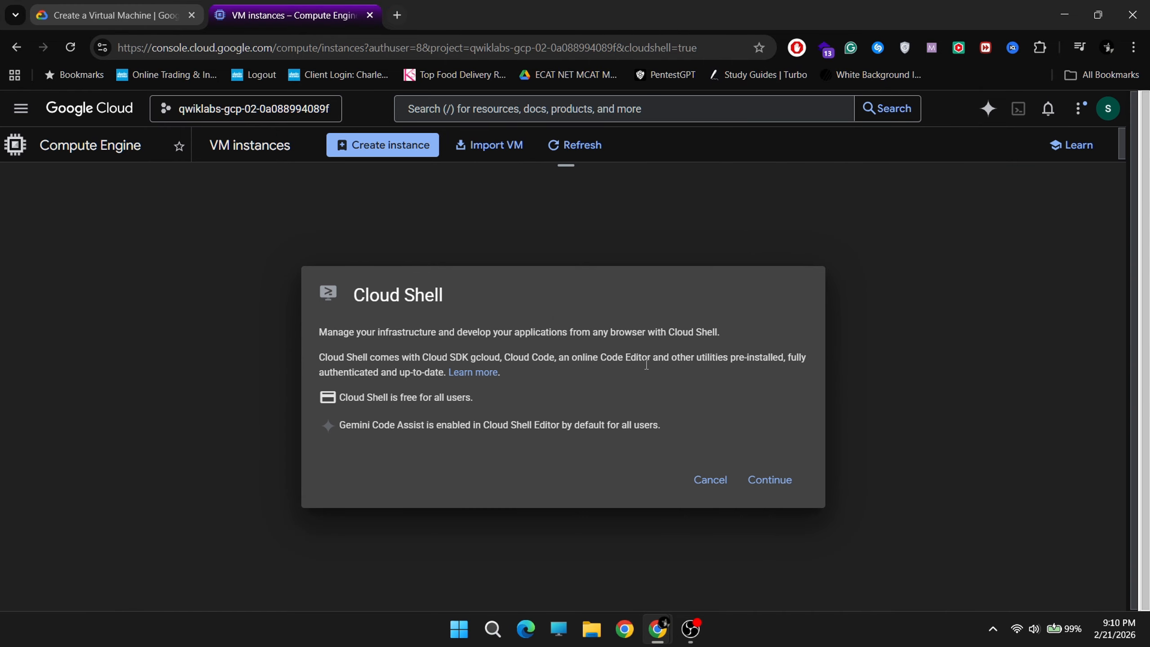
click(753, 485)
drag(574, 168, 566, 440)
click(708, 581)
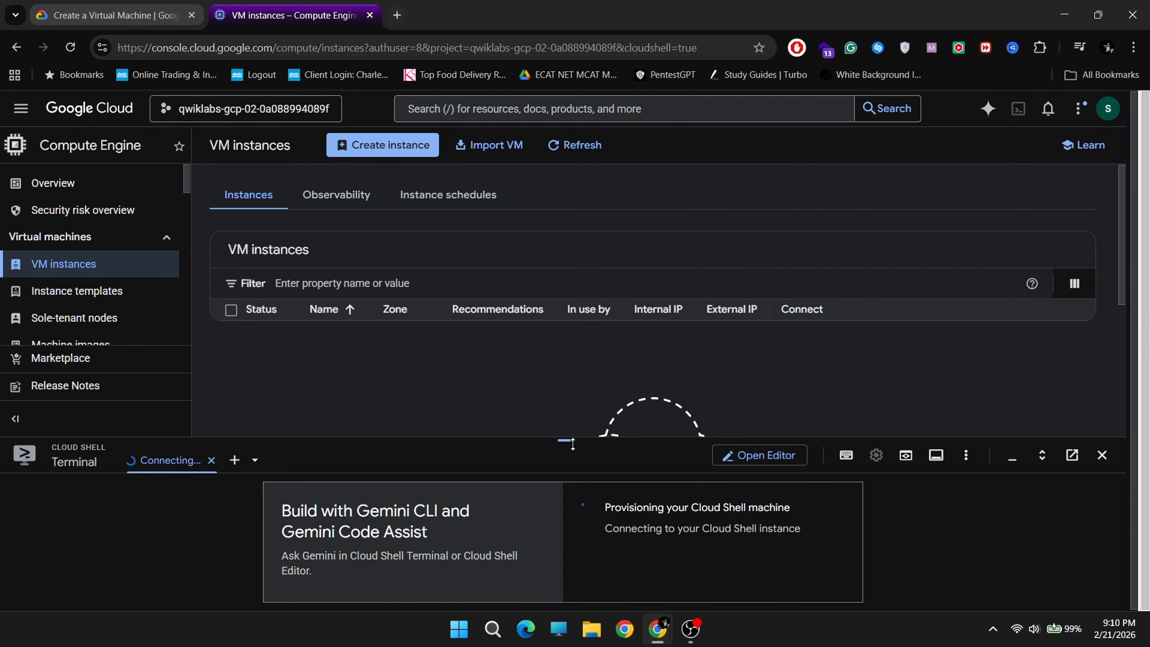
drag(573, 444, 568, 329)
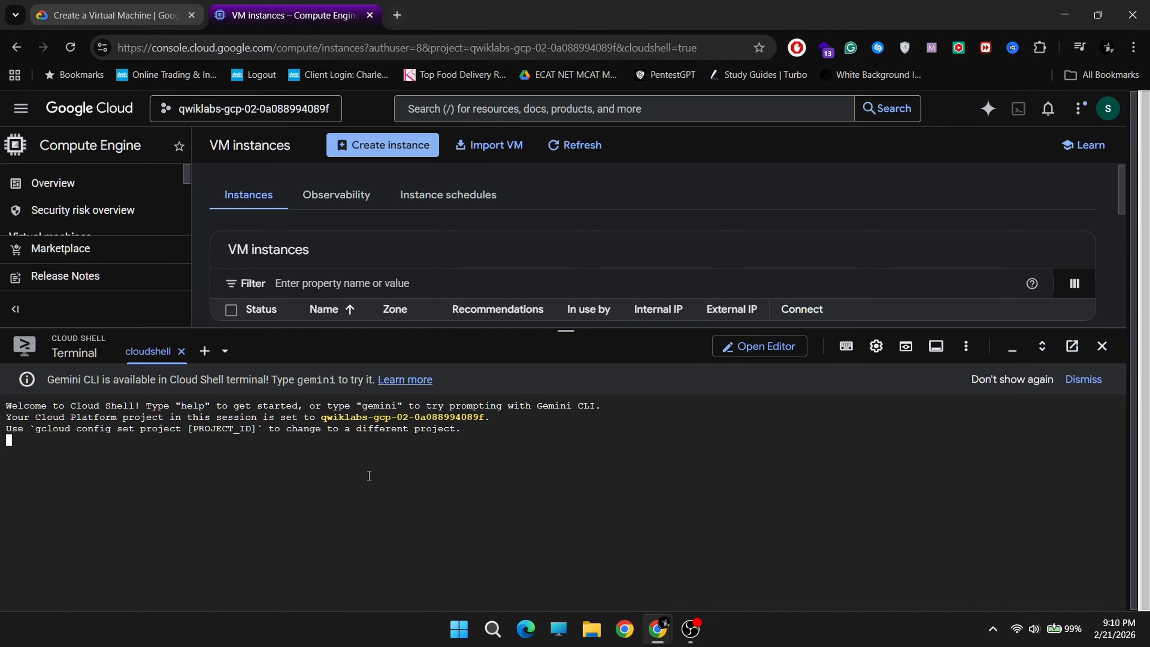
Consult the lab's Activate Cloud Shell section, run gcloud auth list in Cloud Shell, and highlight the active account in the output.
click(115, 14)
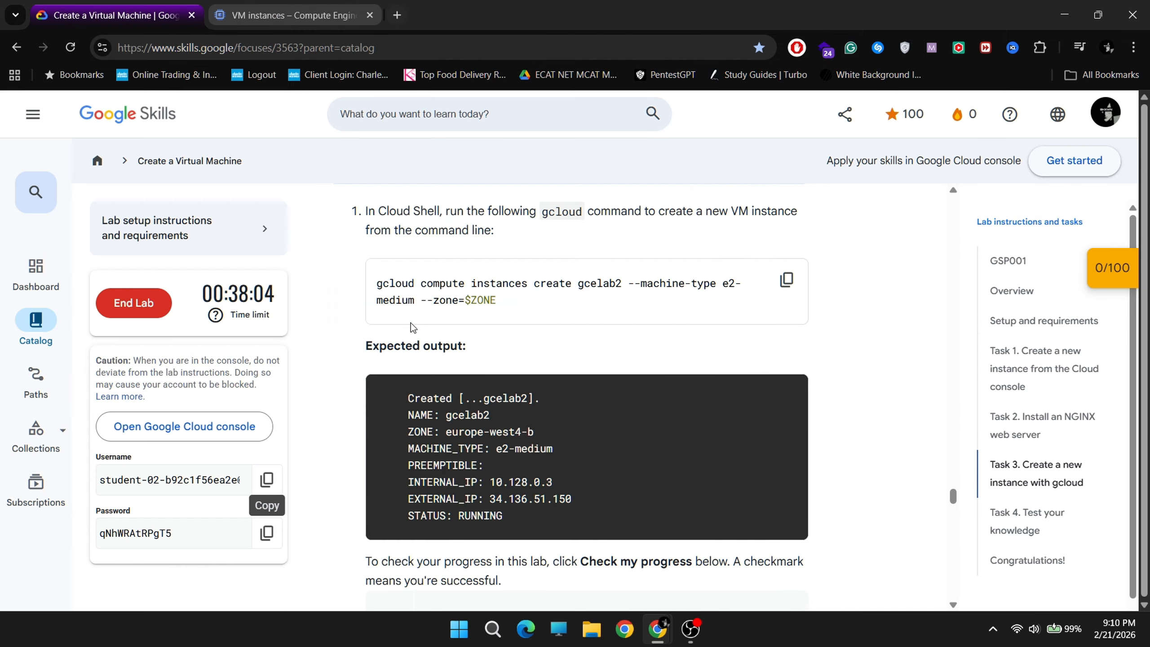
scroll(410, 325, down, 3)
scroll(411, 325, up, 20)
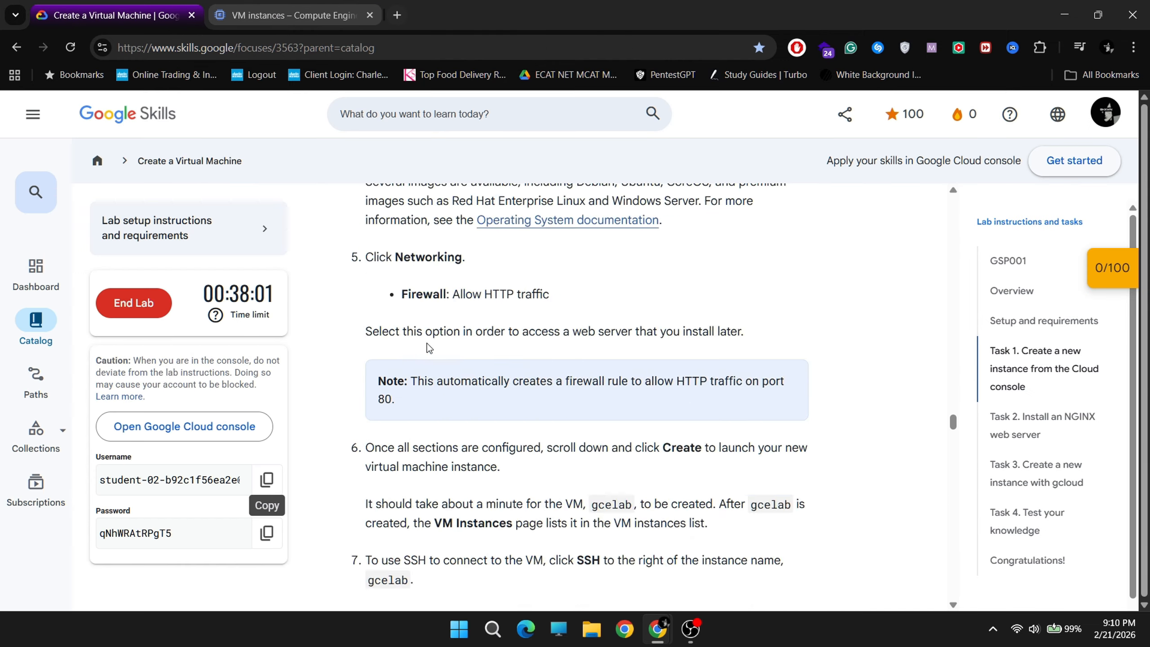
scroll(437, 346, up, 20)
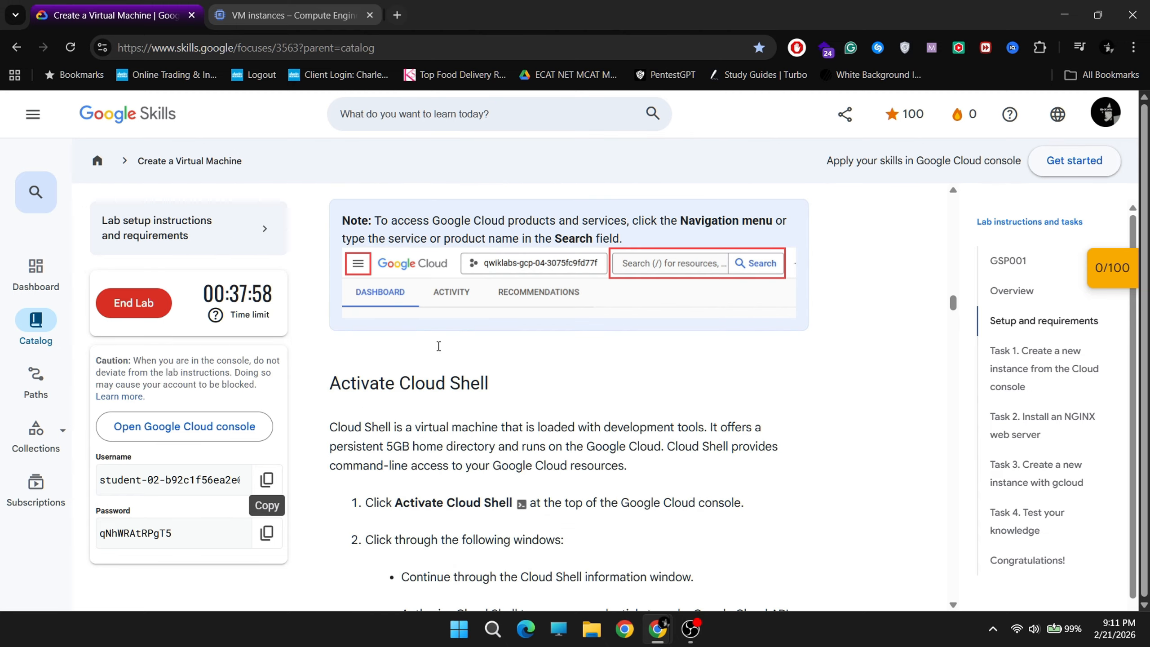
scroll(437, 348, down, 15)
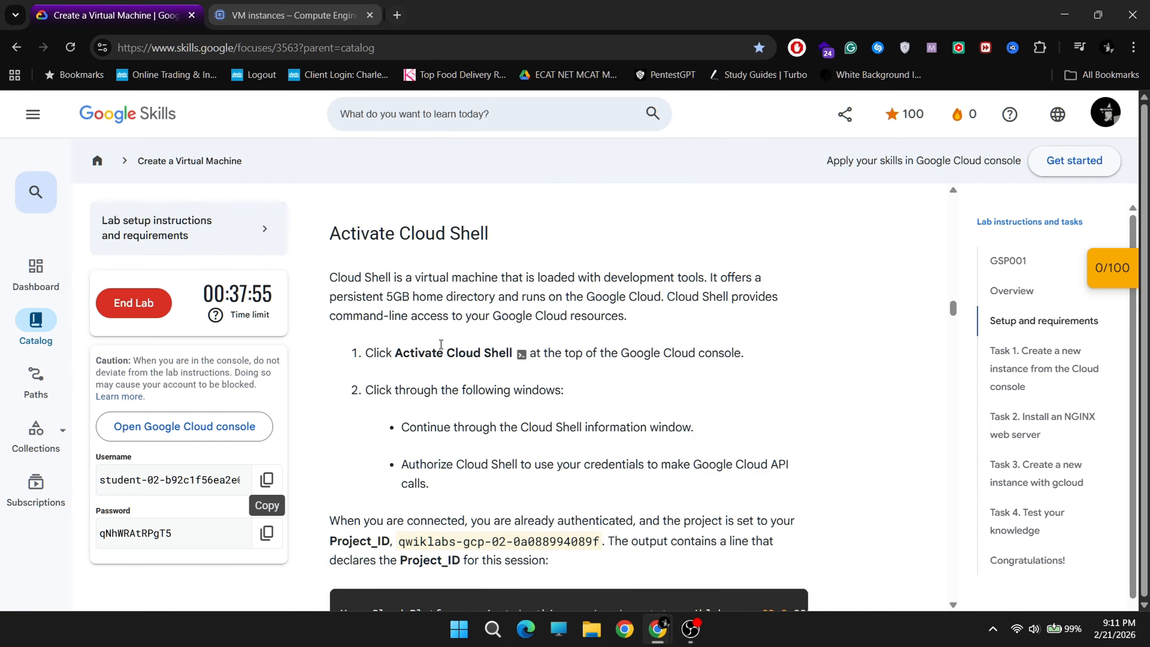
click(289, 15)
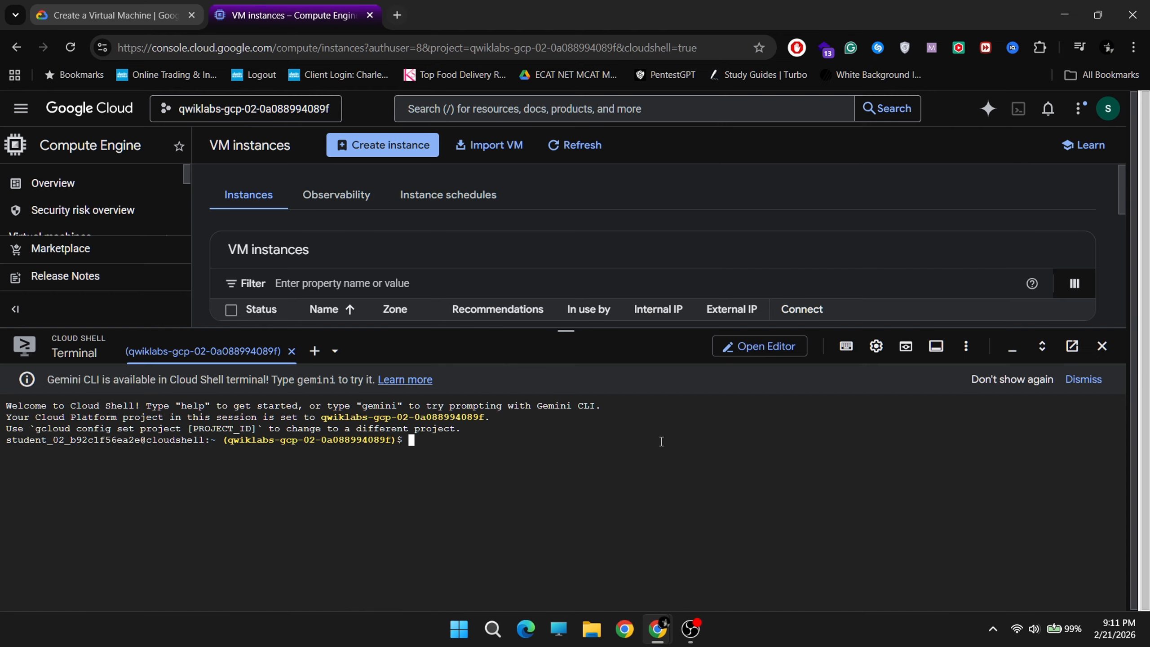
text(gcloud auth list)
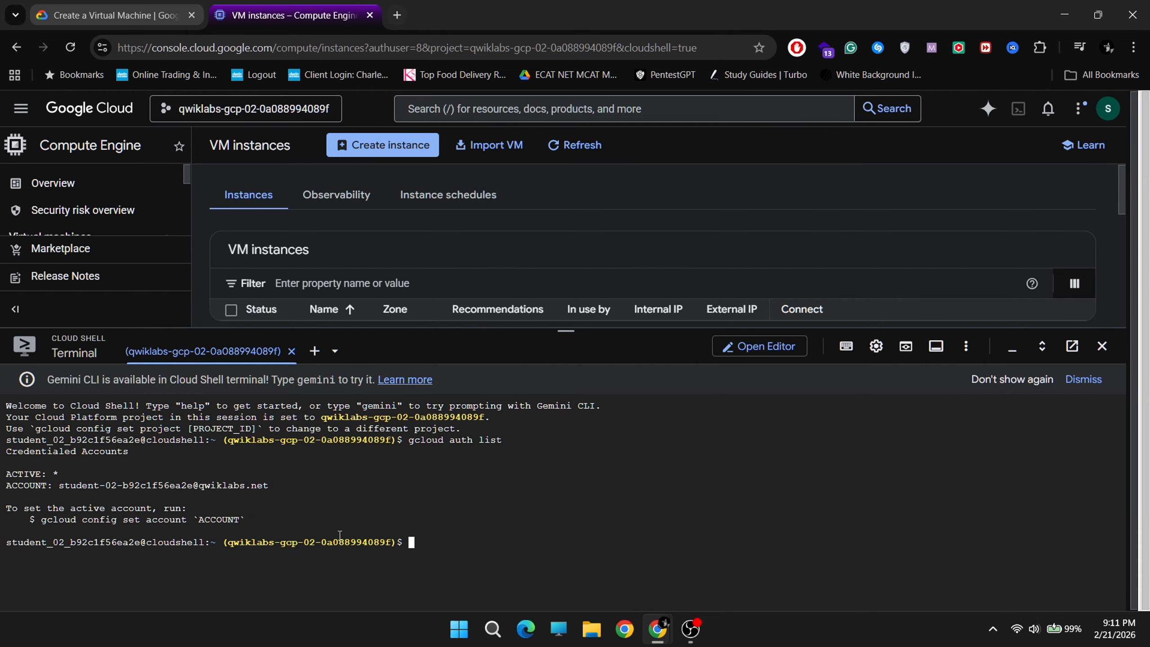
drag(55, 487, 273, 489)
click(549, 543)
Run the lab's gcloud config list project command in Cloud Shell and highlight the project ID in its output.
click(113, 15)
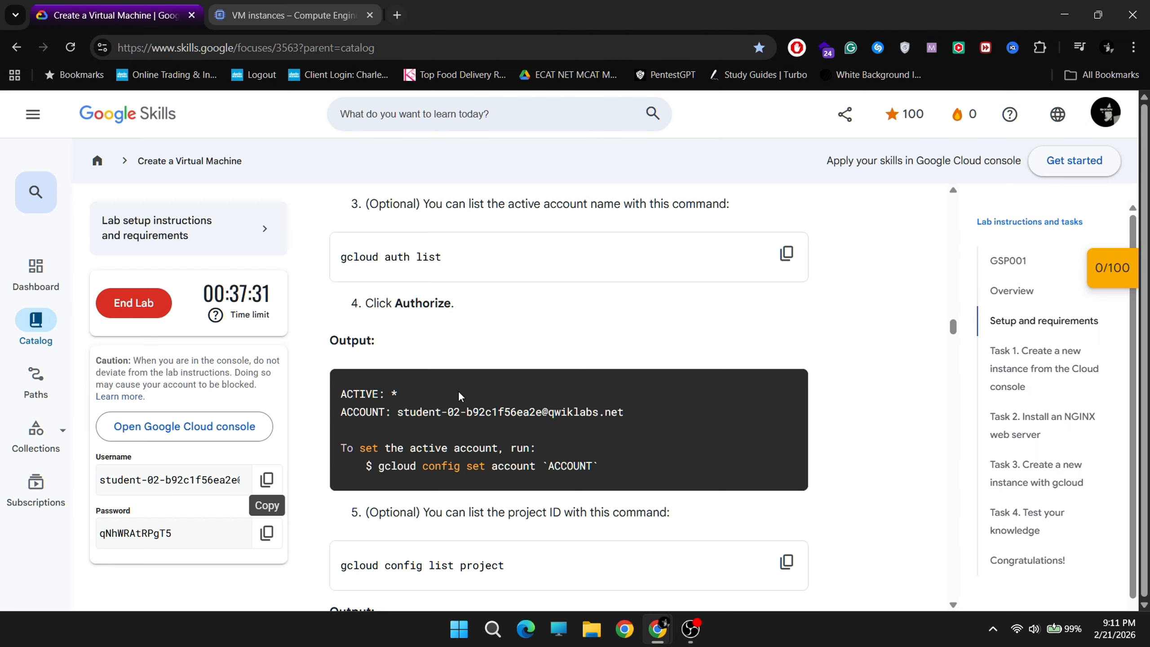
scroll(460, 396, down, 5)
click(271, 14)
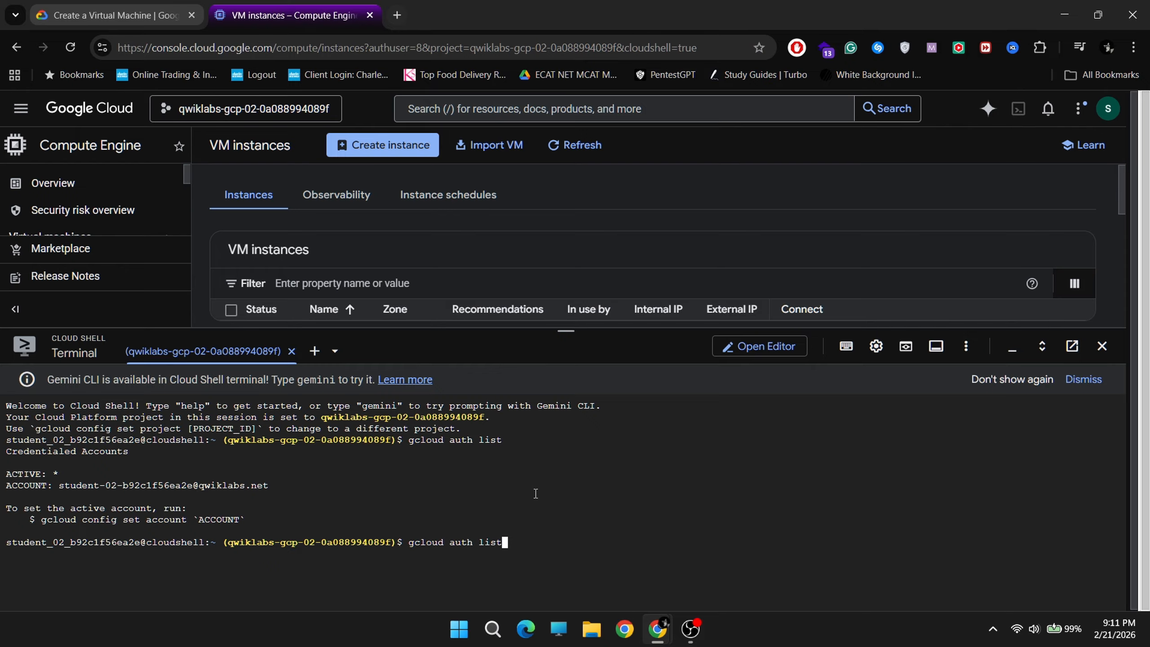
key(BackSpace)
key(BackSpace)
key(BackSpace)
key(BackSpace)
key(BackSpace)
key(BackSpace)
text(d config  list project)
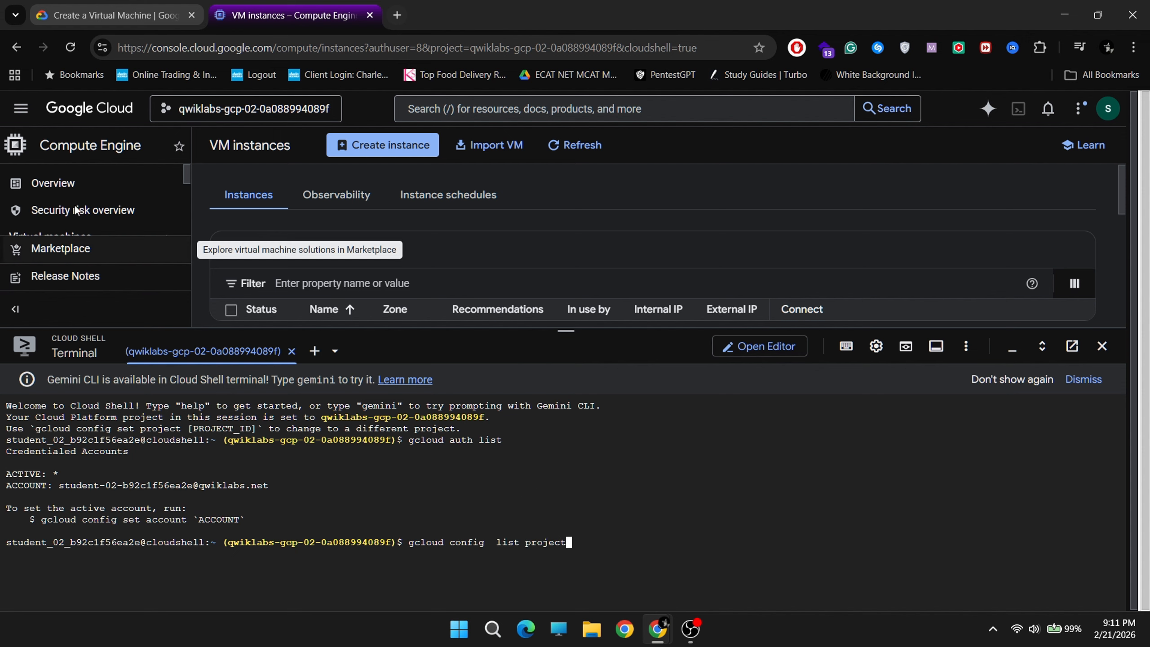
click(132, 13)
click(307, 7)
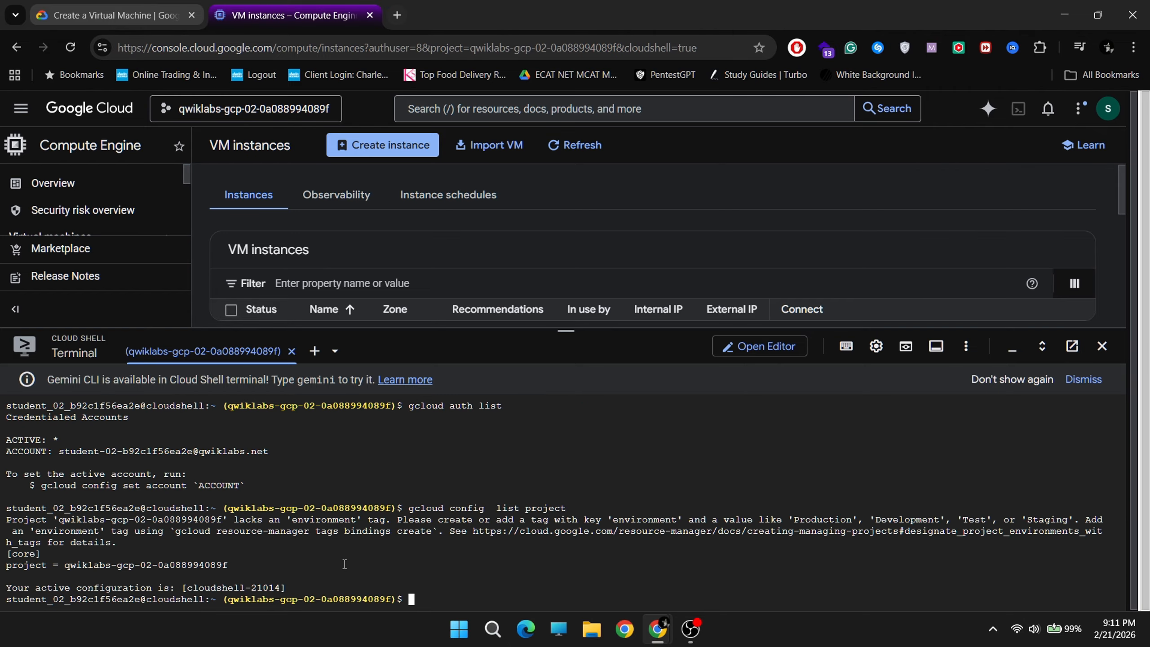
drag(66, 567, 228, 566)
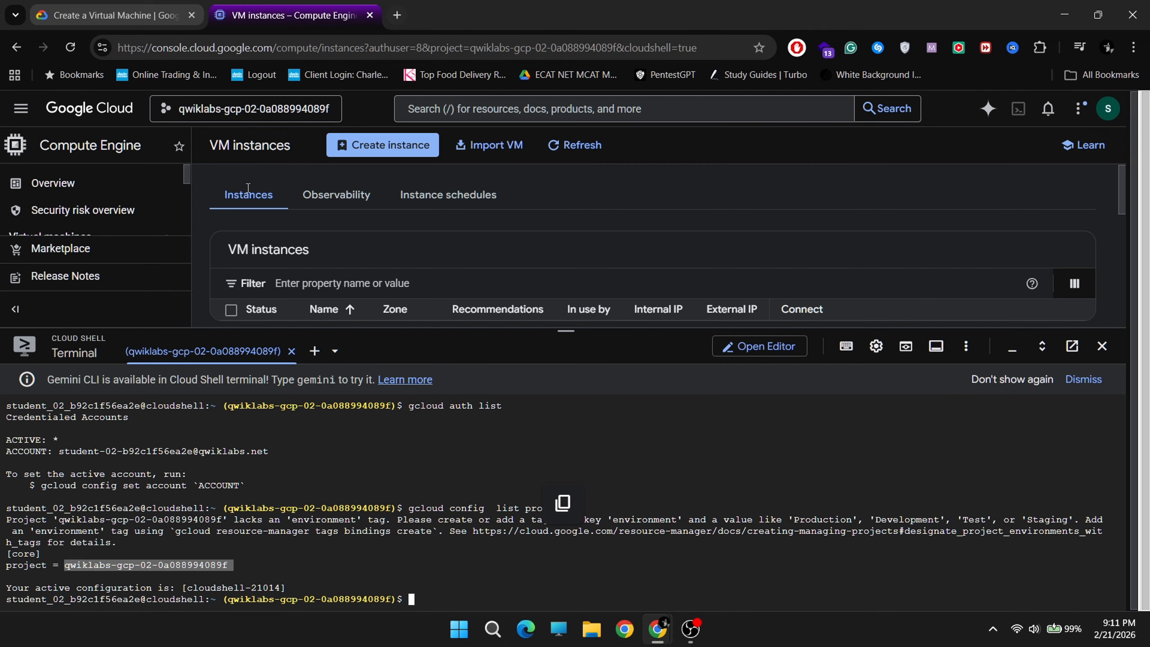
Consult the lab's regions and zones section, enlarge the Cloud Shell terminal, and run gcloud config set compute/region europe-west4.
click(150, 14)
scroll(497, 438, down, 1)
scroll(497, 438, down, 10)
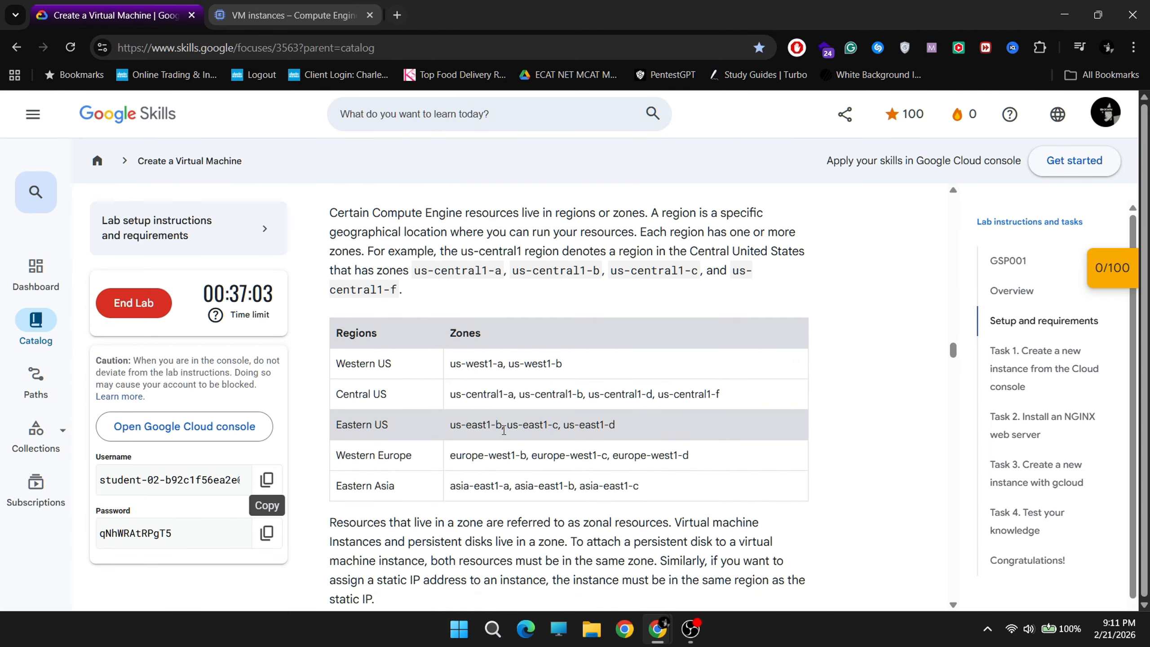
drag(335, 395, 639, 398)
click(602, 423)
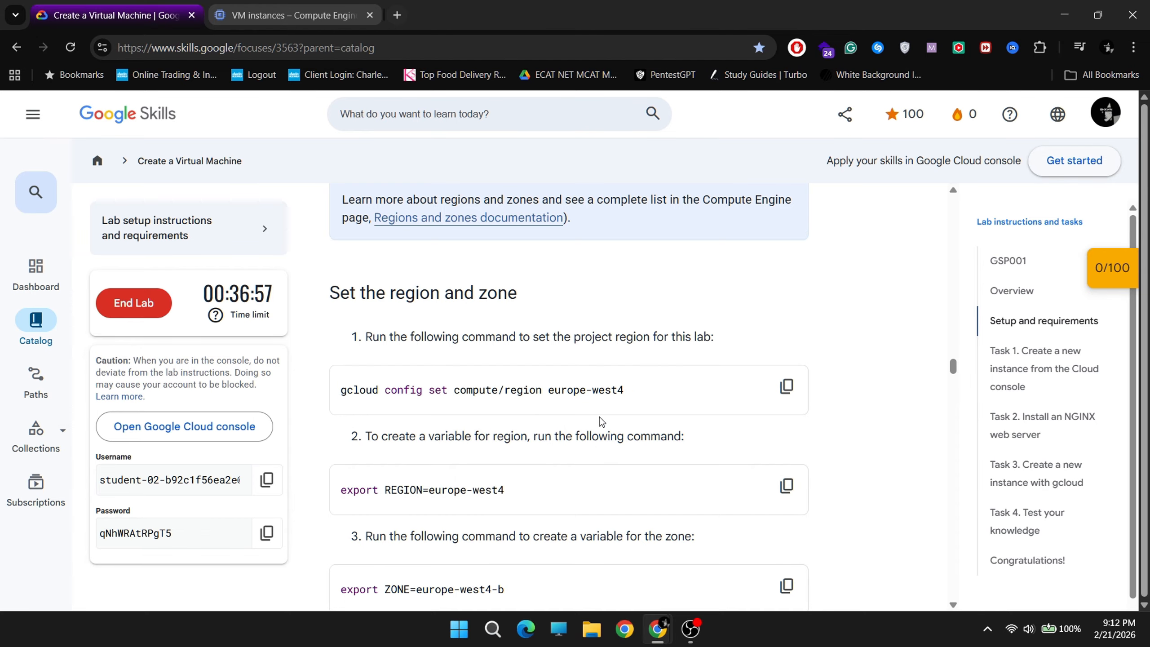
click(786, 386)
click(301, 5)
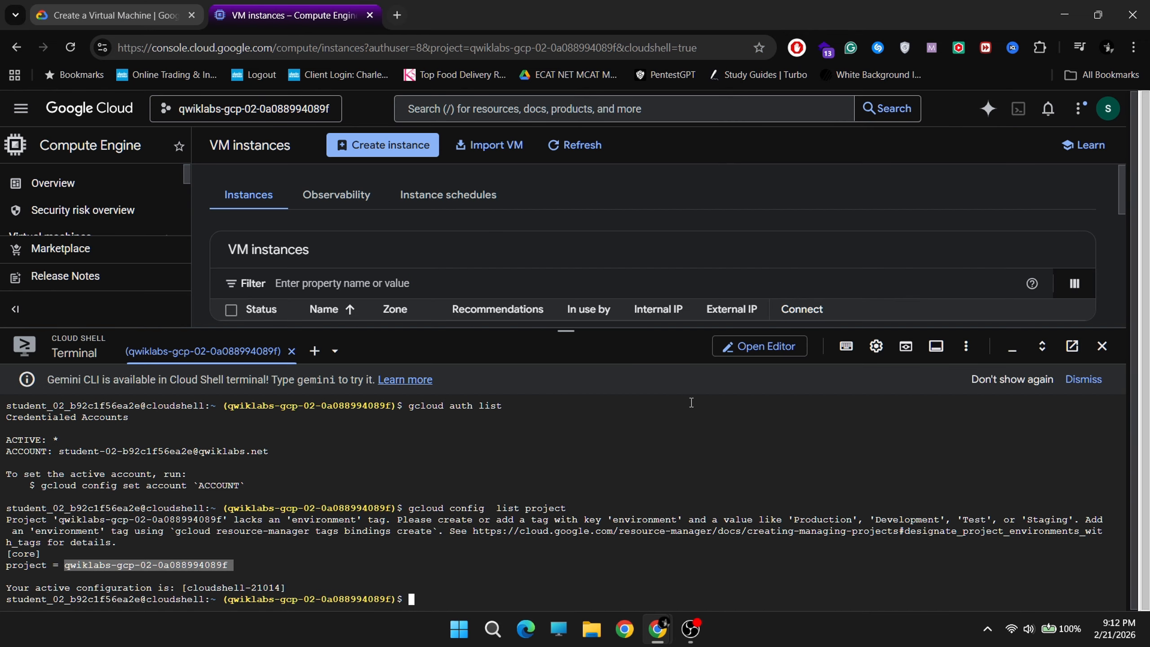
drag(670, 329, 717, 180)
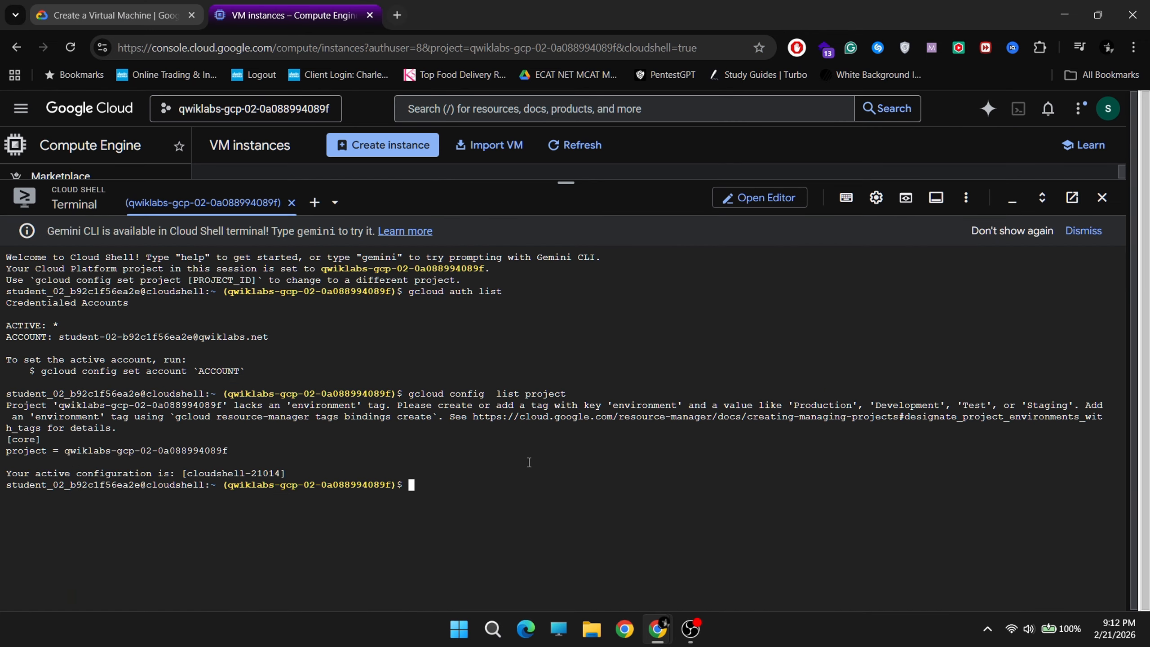
key(ctrl+v)
key(Return)
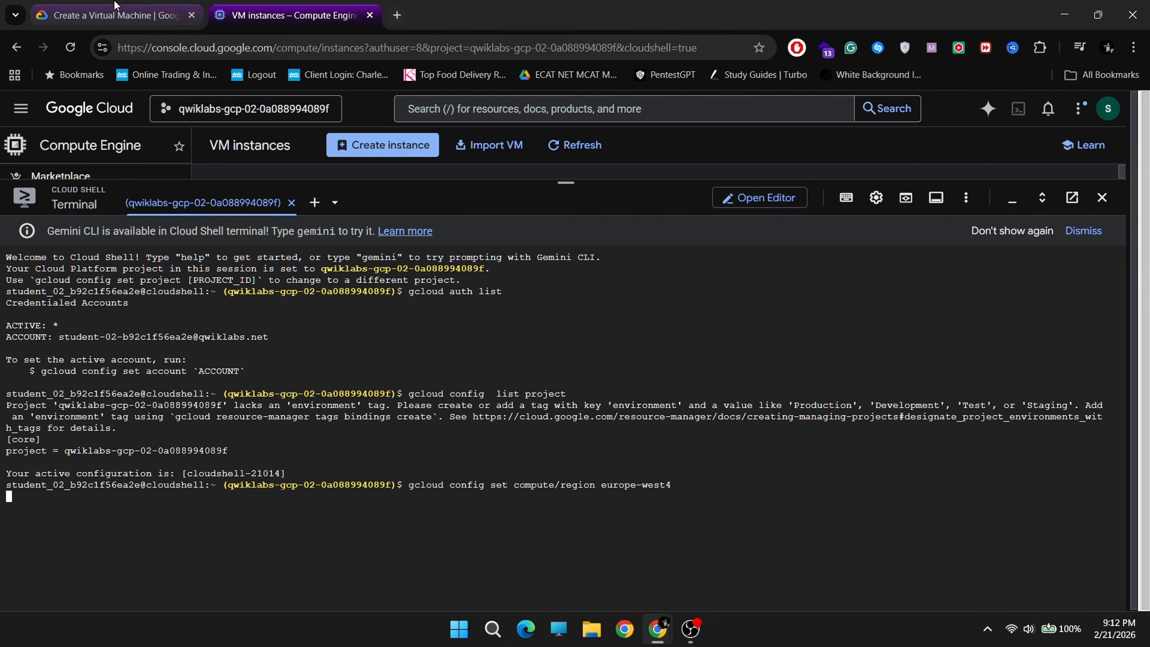
Copy the lab's region variable command and run export REGION=europe-west4 in Cloud Shell.
click(115, 15)
scroll(451, 397, down, 1)
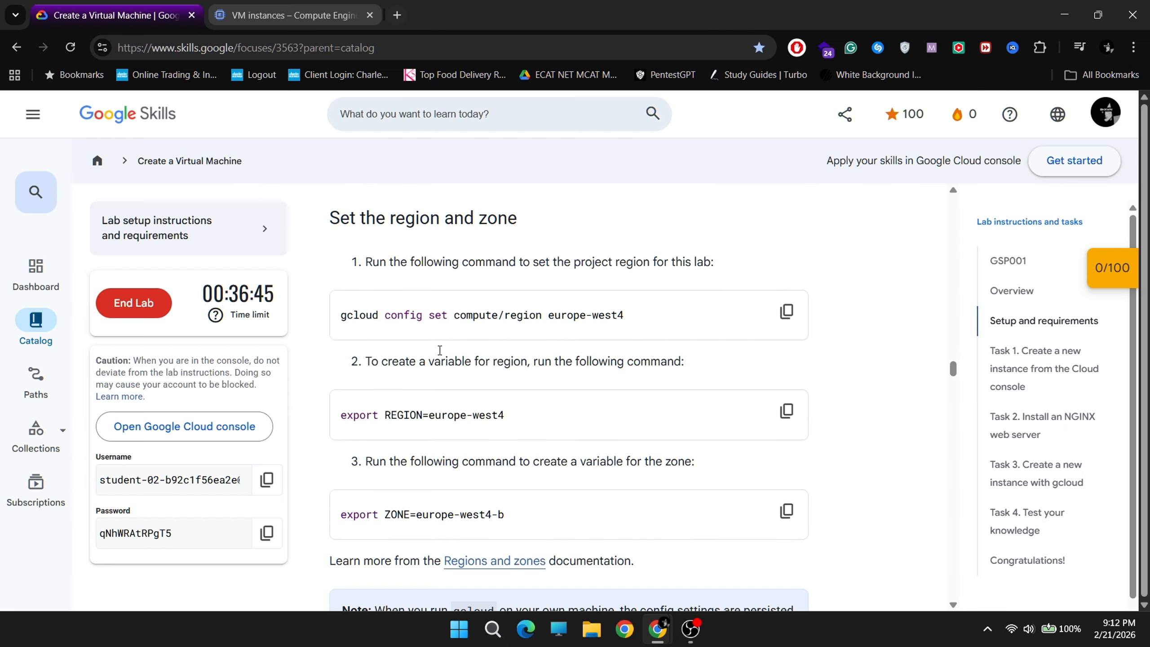
click(786, 410)
key(ctrl+Tab)
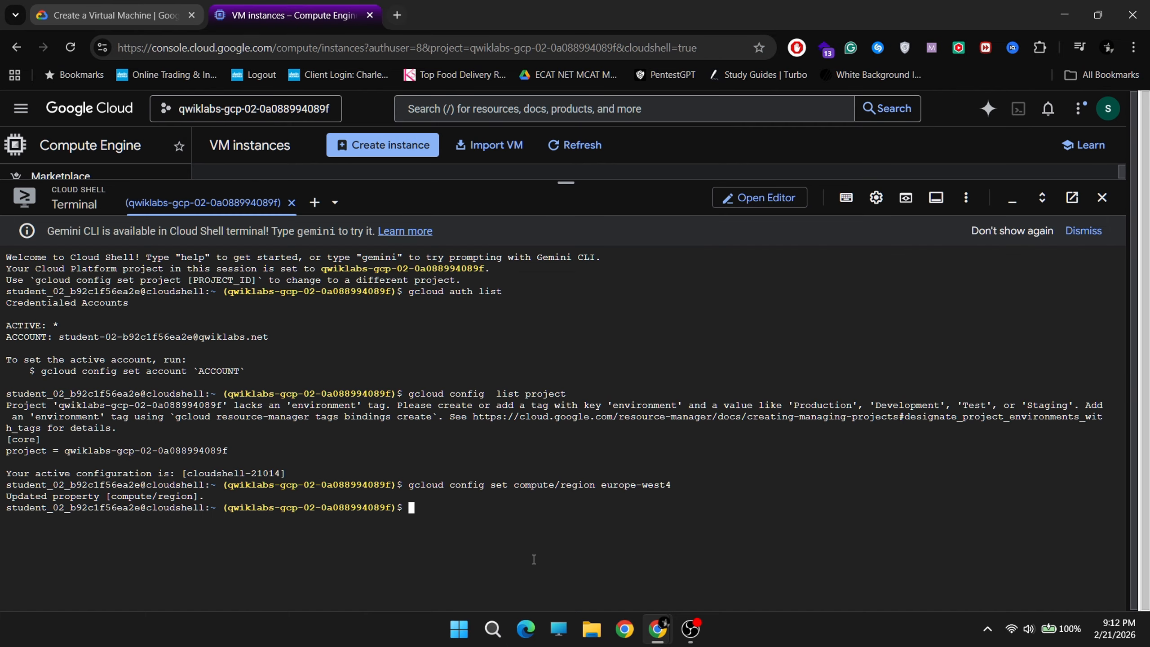
key(ctrl+v)
key(Return)
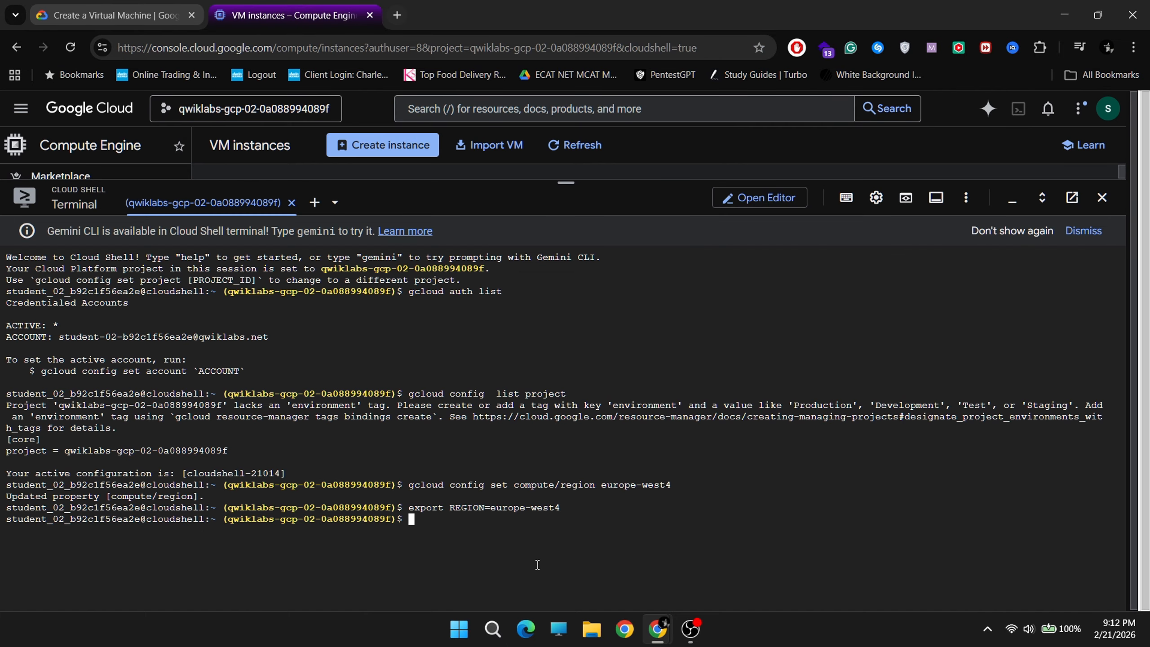
Copy the lab's zone variable command and run export ZONE=europe-west4-b in Cloud Shell.
key(ctrl+Tab)
scroll(349, 437, down, 2)
click(787, 436)
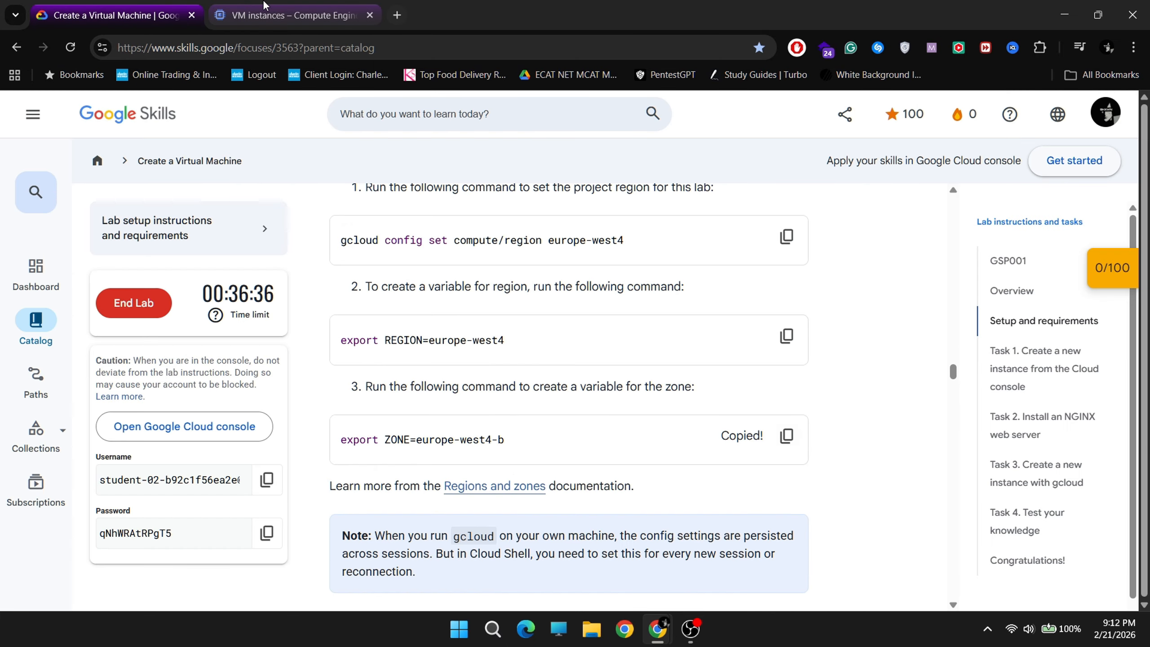
click(265, 4)
key(ctrl+v)
key(Return)
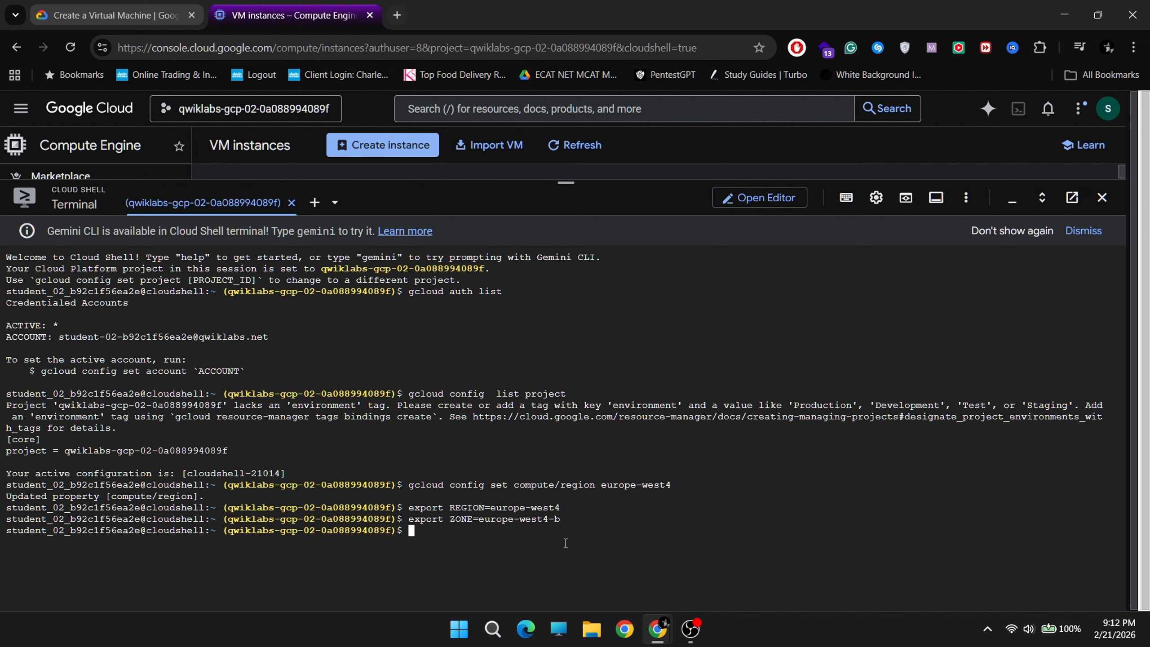
Consult the lab's Task 1 machine configuration instructions, return to the console, and minimize the Cloud Shell terminal.
click(113, 15)
scroll(473, 449, down, 10)
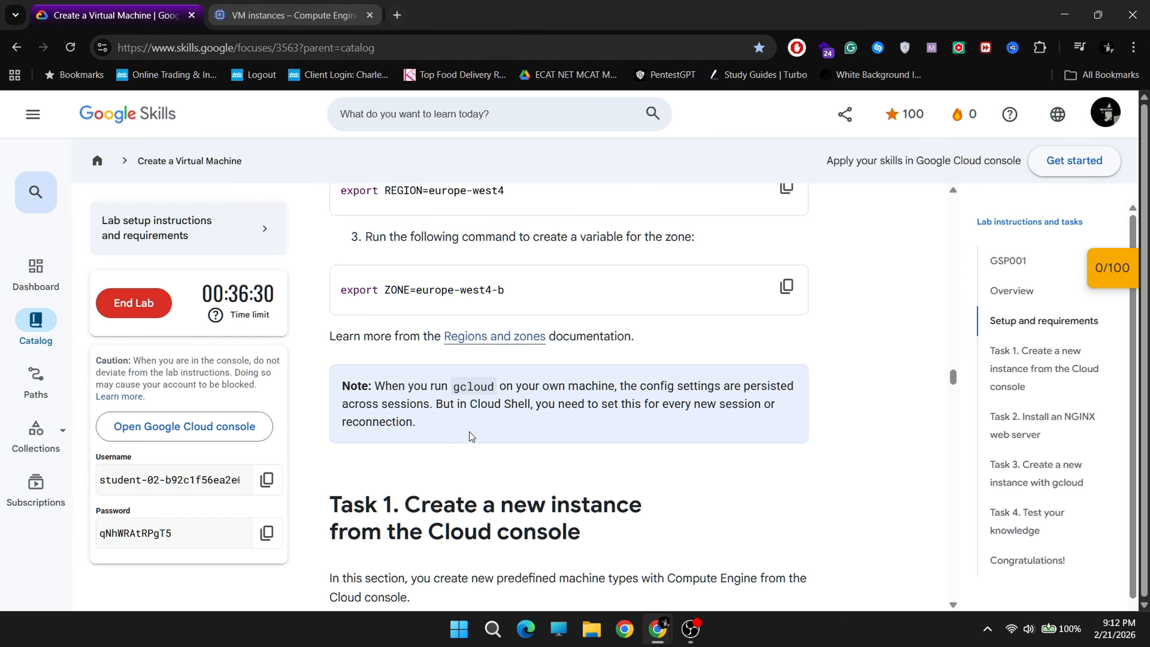
scroll(473, 448, down, 3)
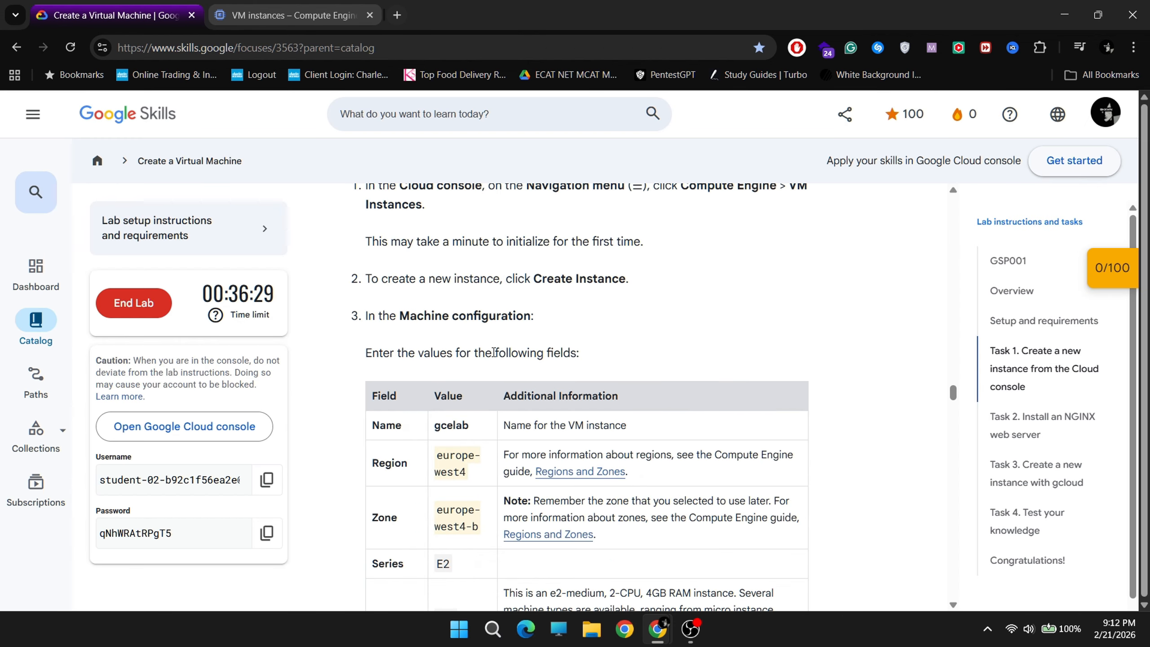
click(295, 15)
click(21, 108)
click(1028, 202)
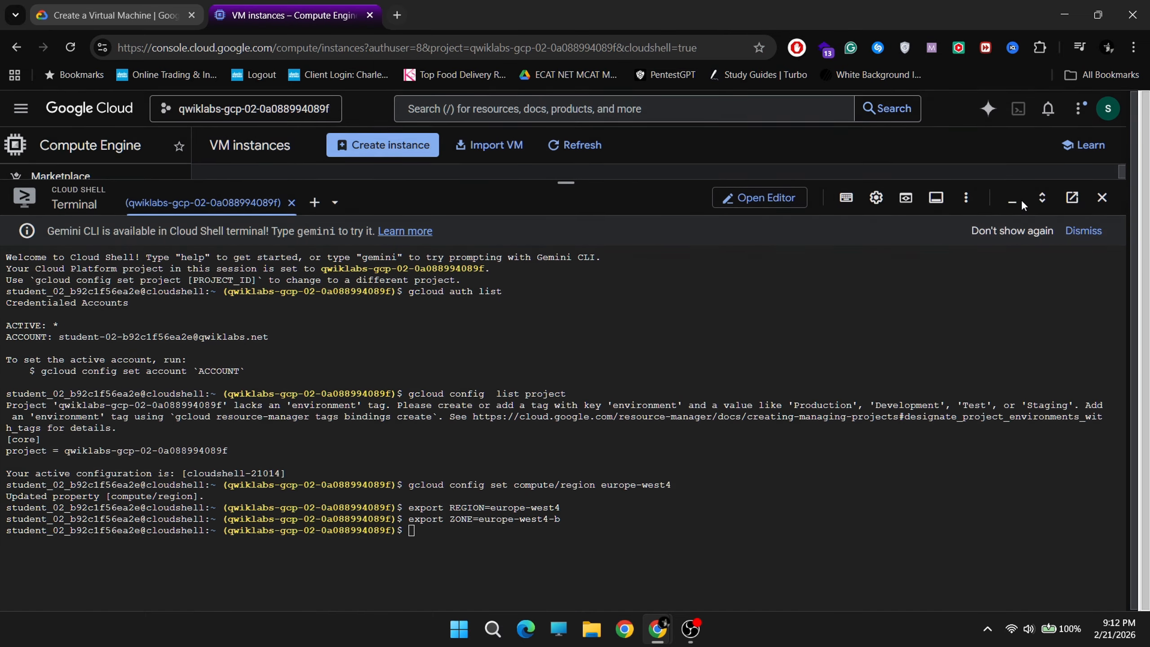
click(1015, 203)
Start creating a new VM instance from the VM instances page and dismiss the introductory tip.
click(20, 109)
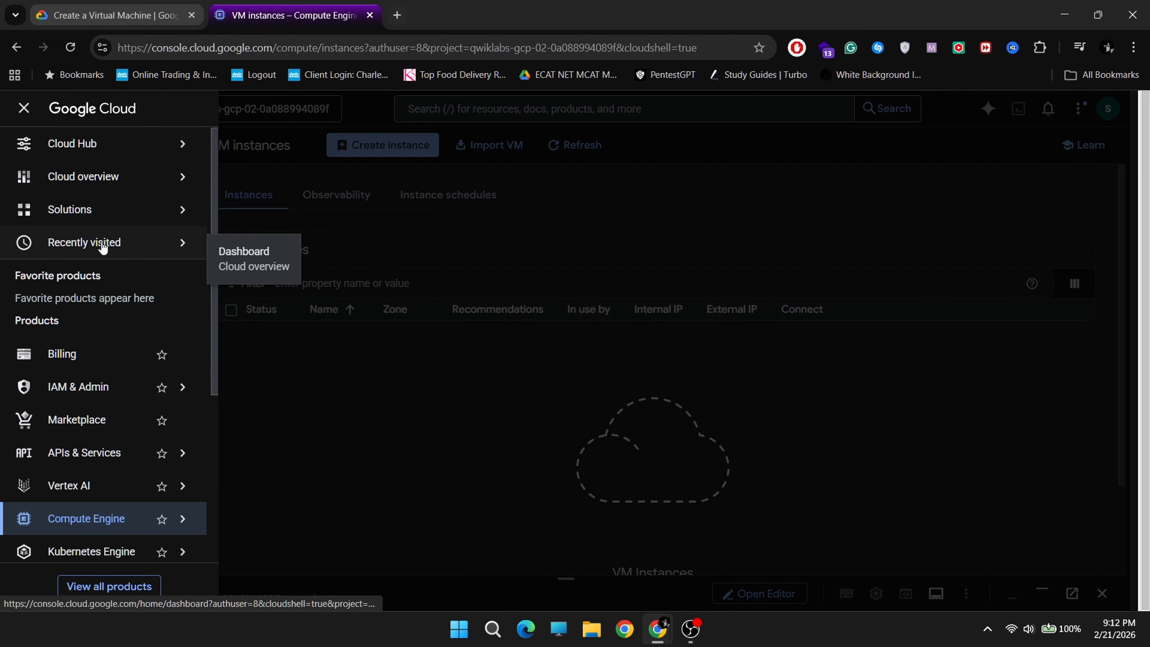
click(332, 433)
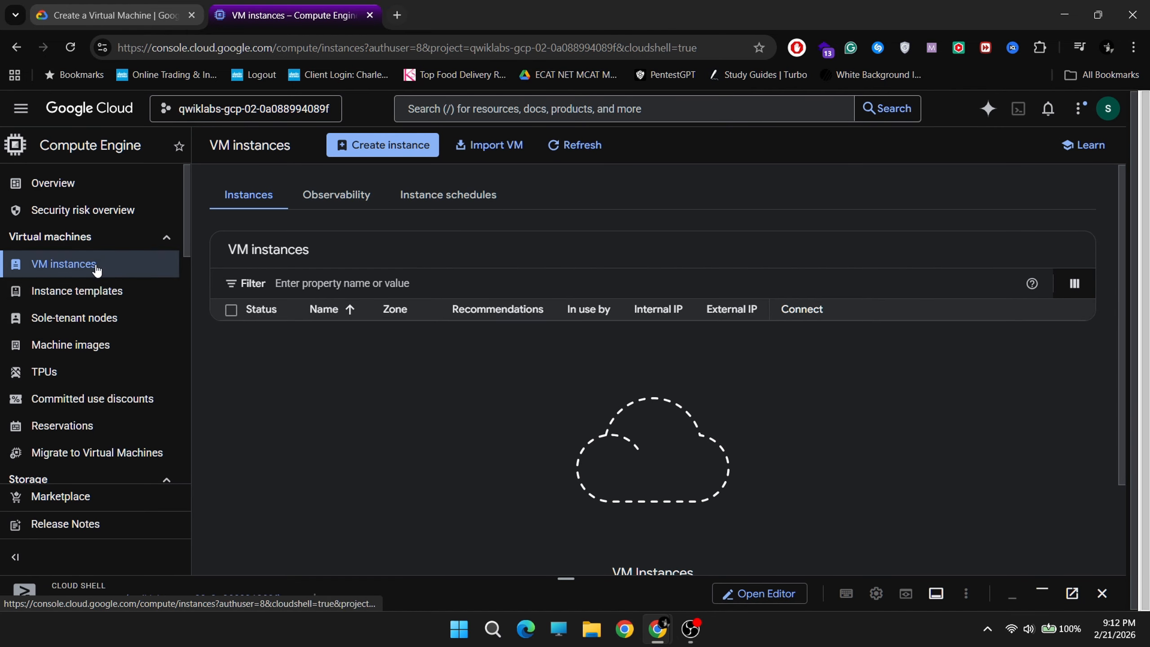
click(378, 146)
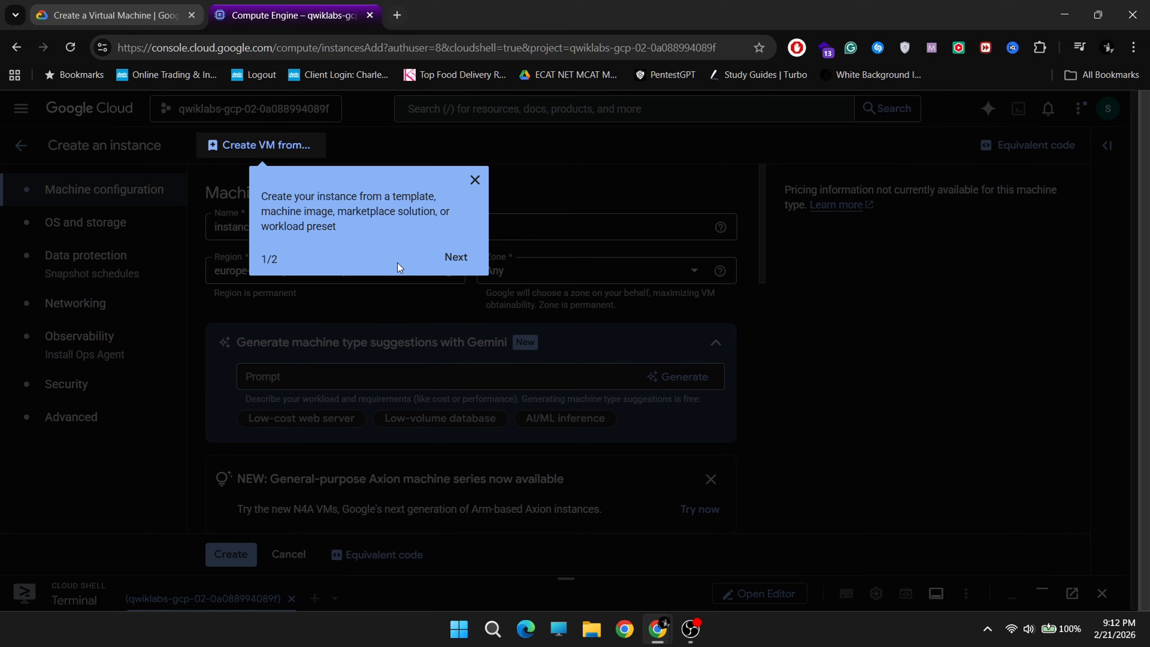
click(474, 180)
Name the VM instance gcelab, checking the spelling against the lab's Task 1 table.
triple_click(312, 222)
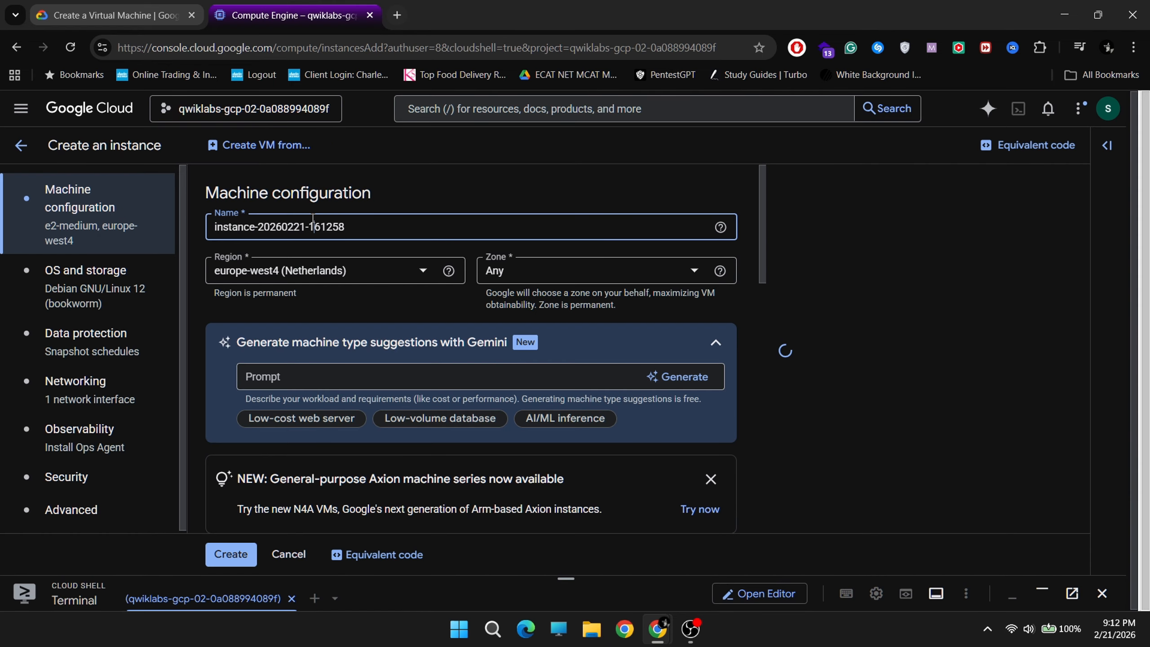
text(gceleb)
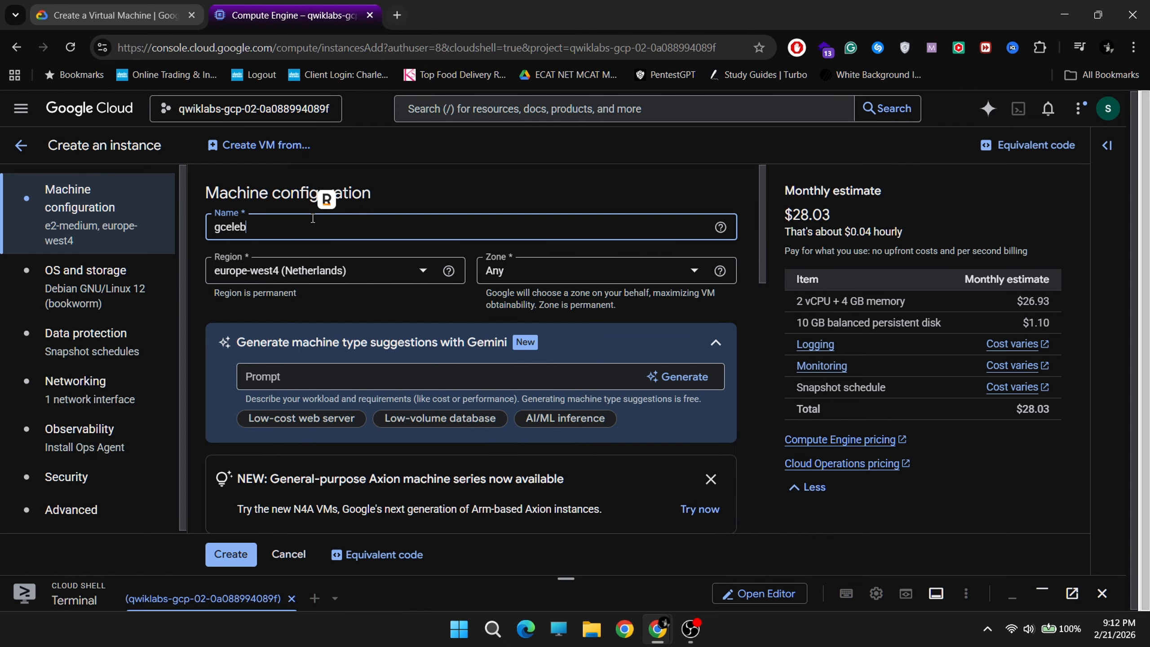
click(113, 15)
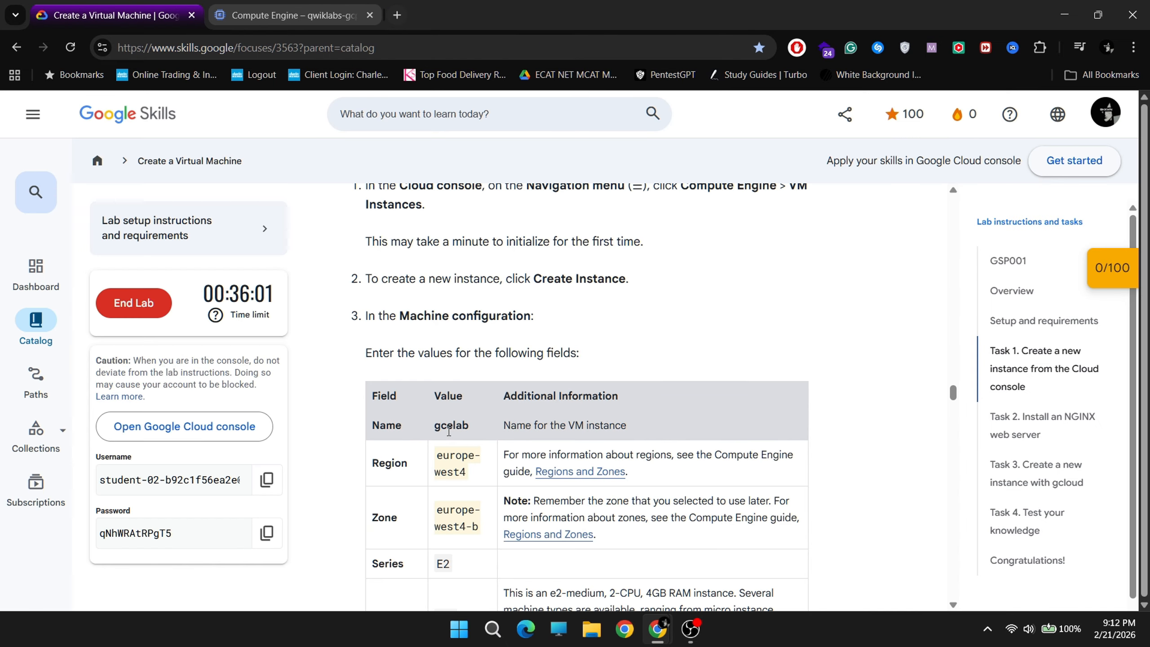
click(292, 14)
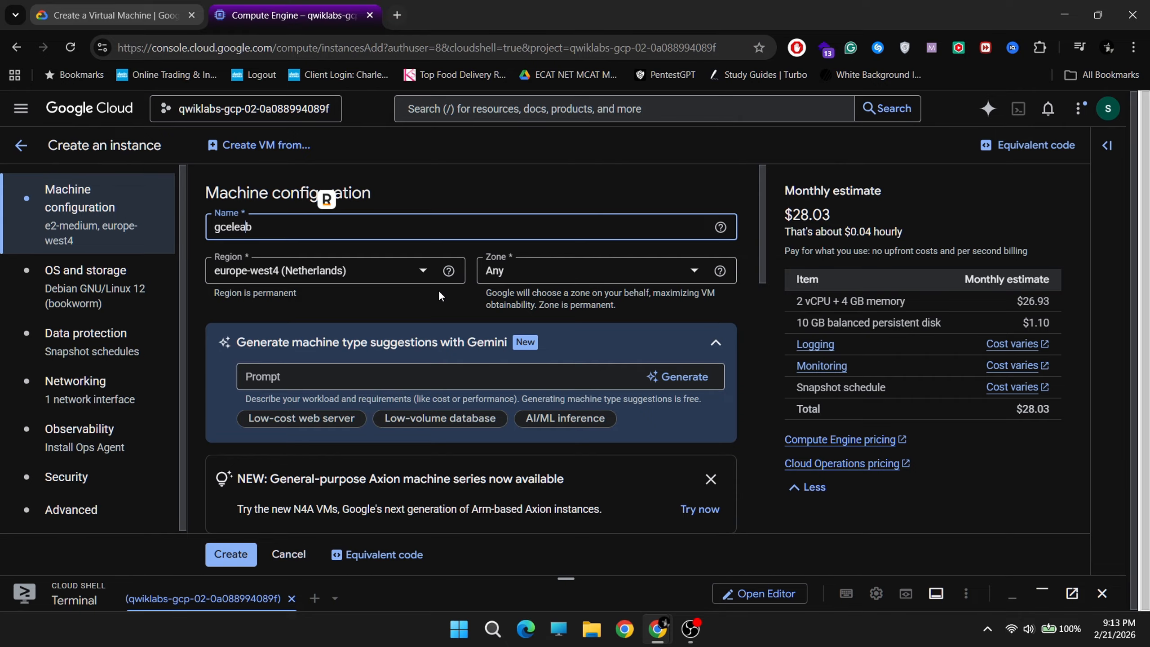
Check the zone required by the lab and set the instance's zone to europe-west4-b.
click(581, 274)
click(114, 15)
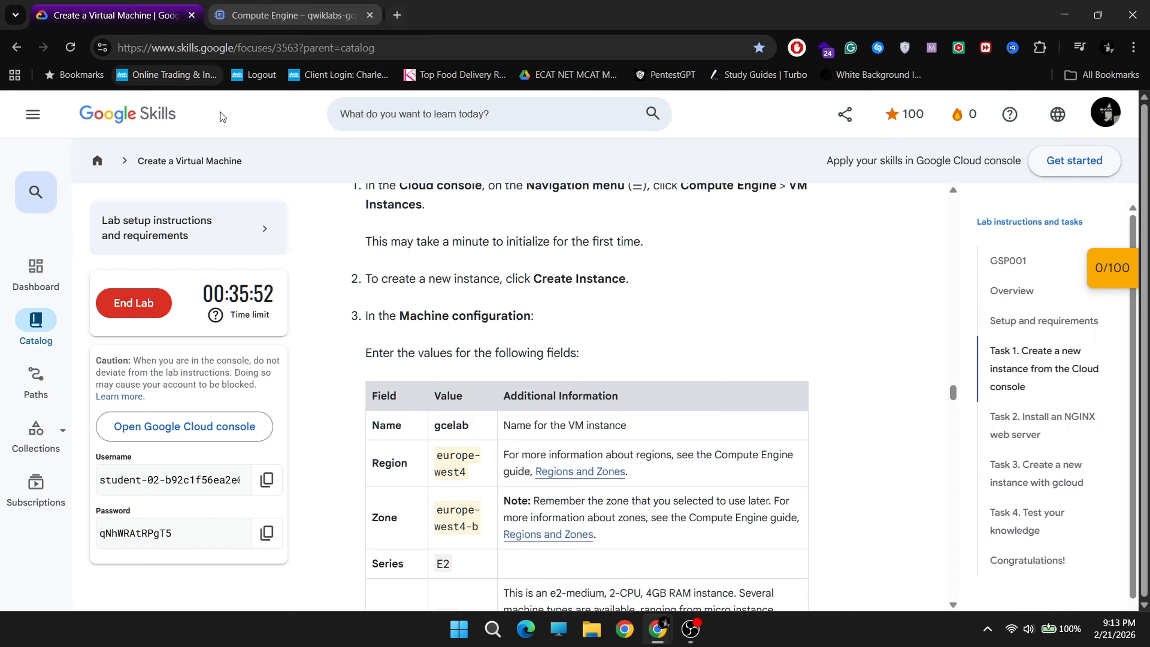
click(307, 12)
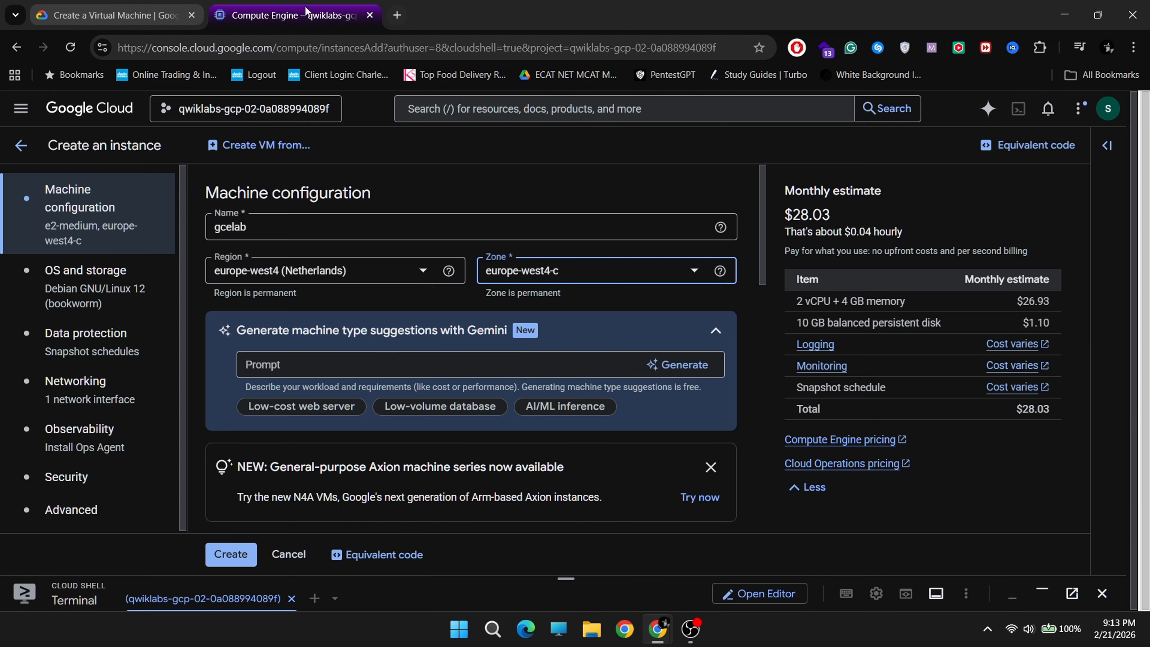
click(585, 280)
click(525, 328)
Examine the selected machine series, the preset machine types, and the provisioning model in the machine configuration.
scroll(408, 408, down, 5)
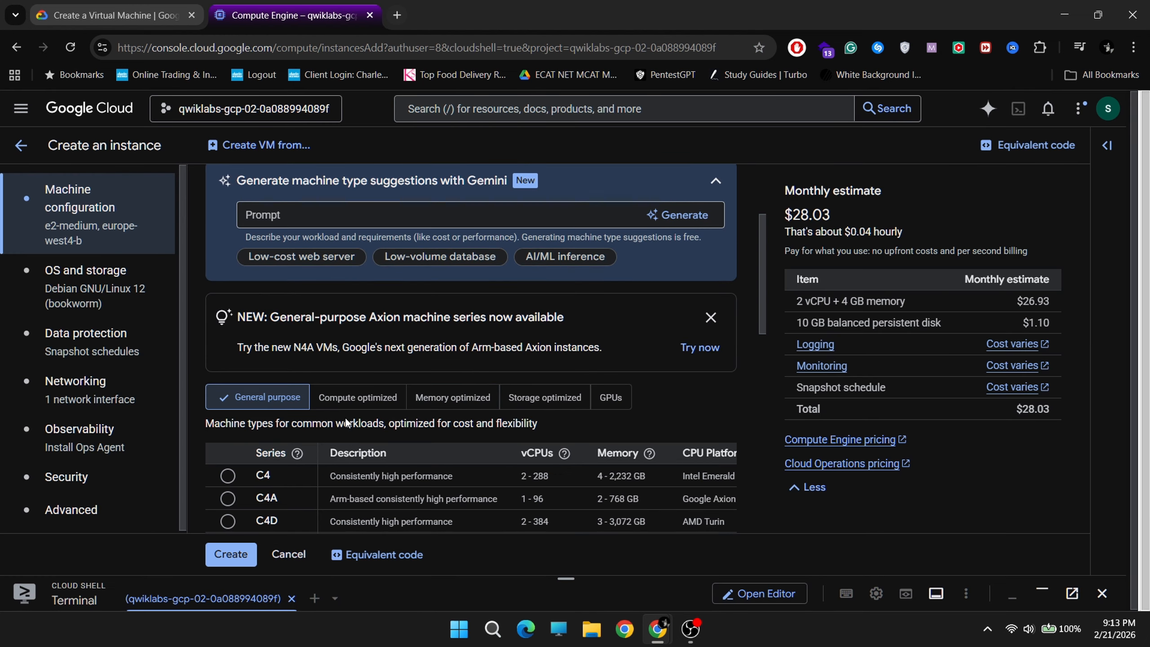
scroll(334, 451, down, 3)
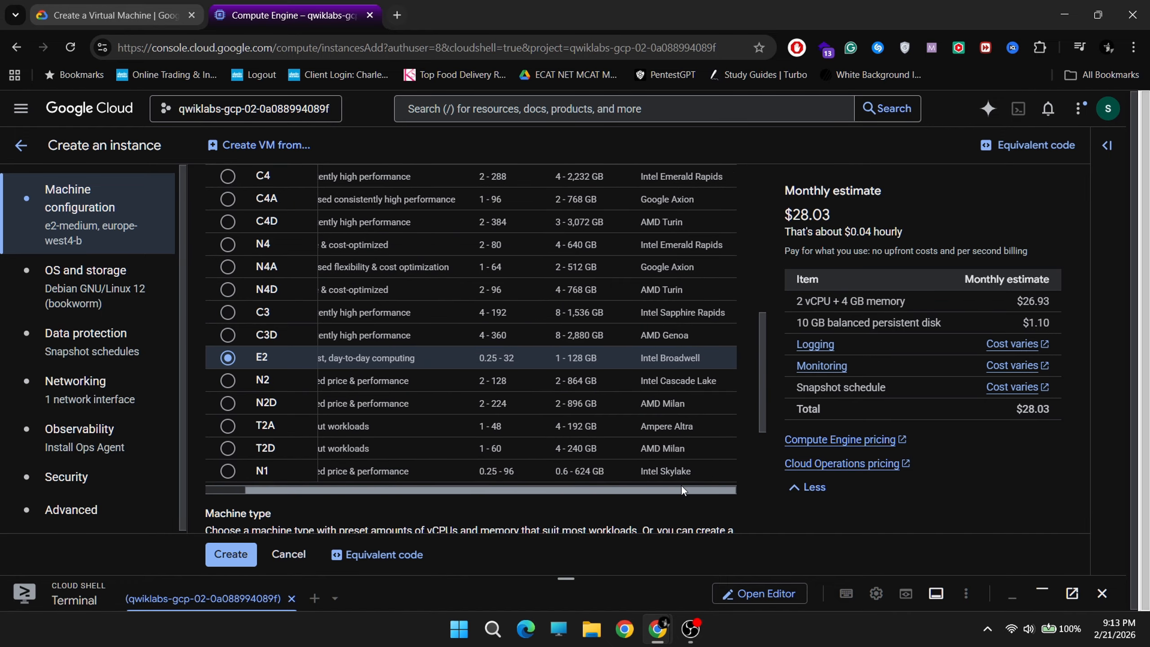
scroll(303, 363, down, 6)
scroll(323, 418, up, 8)
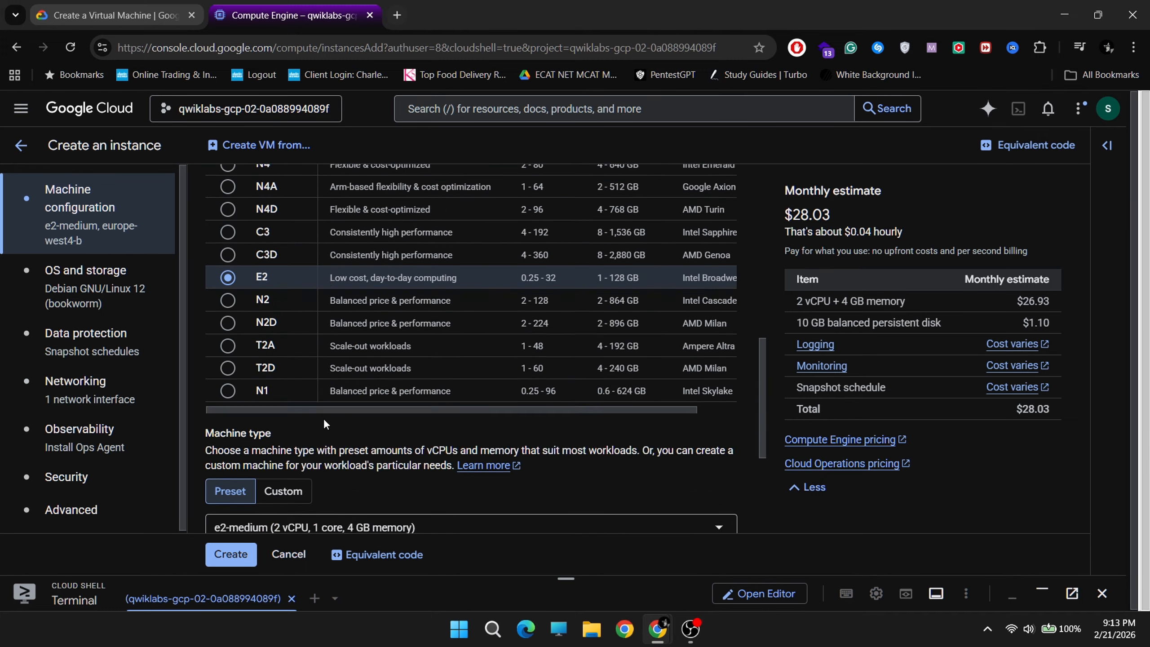
scroll(325, 424, down, 3)
scroll(329, 441, down, 3)
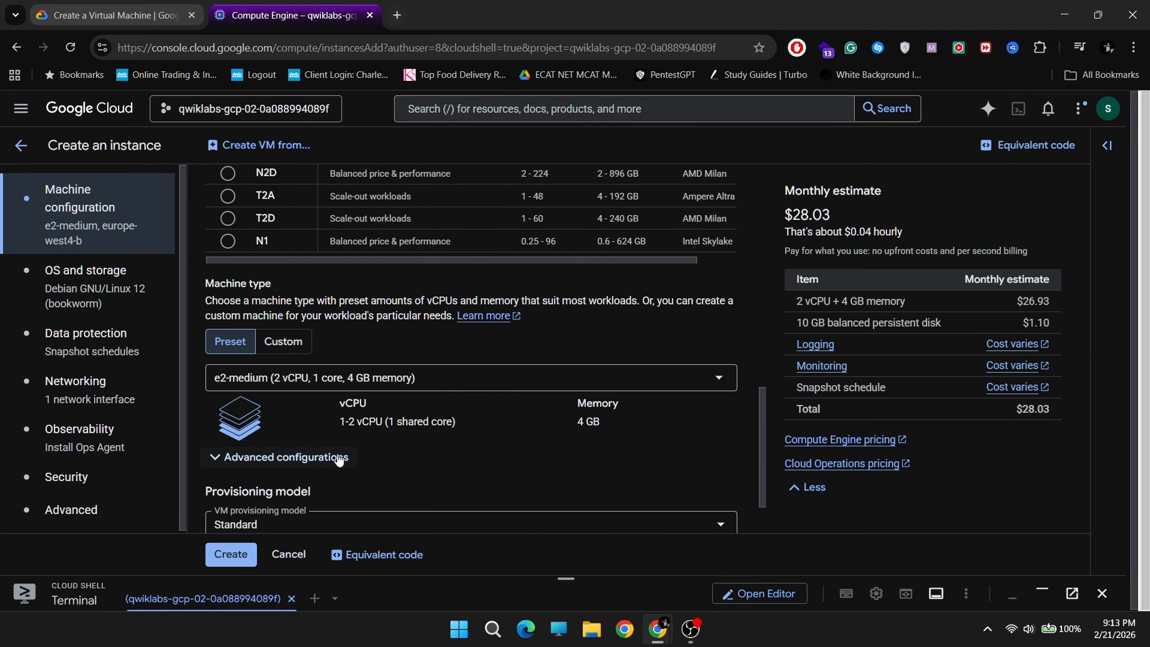
click(401, 384)
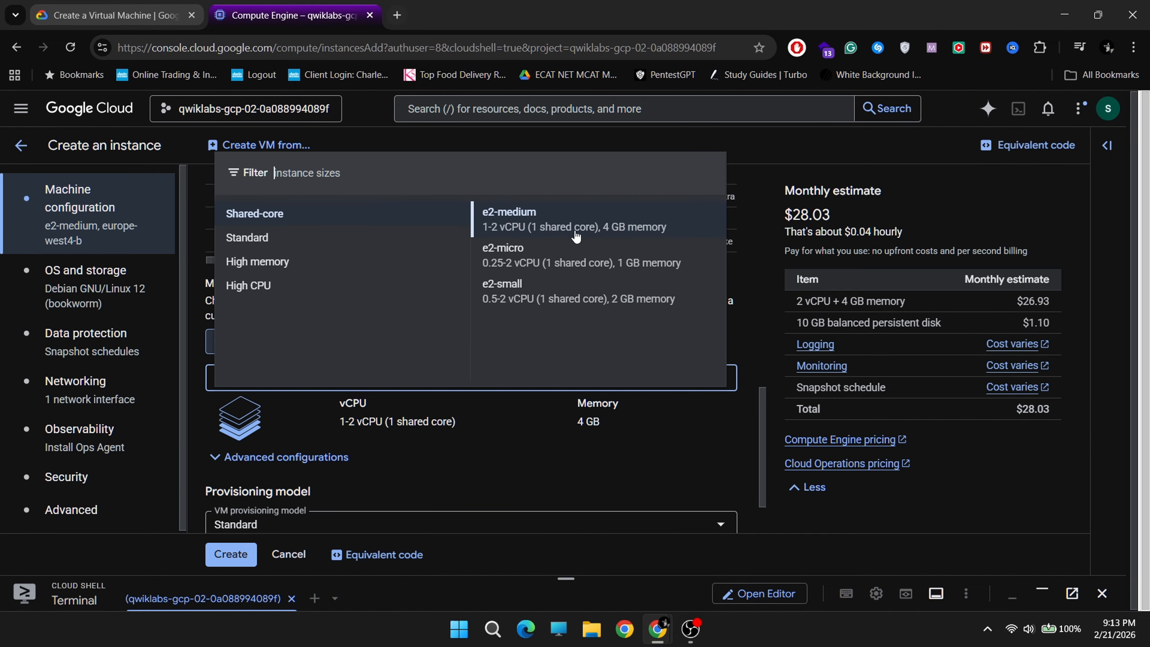
click(398, 454)
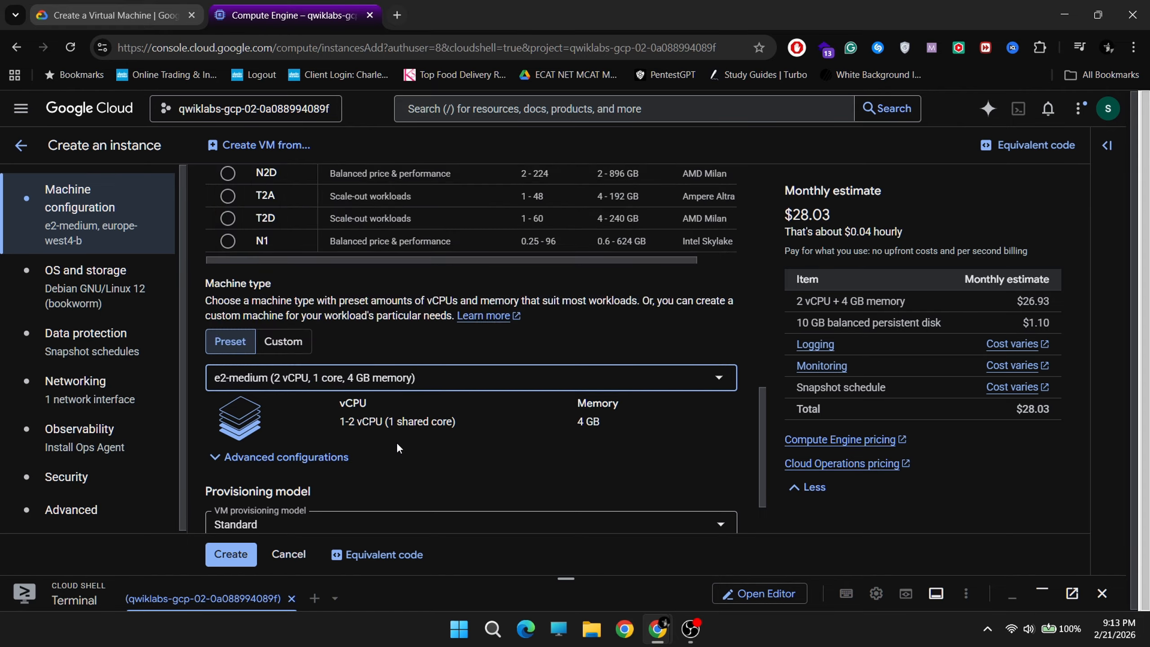
scroll(390, 448, down, 2)
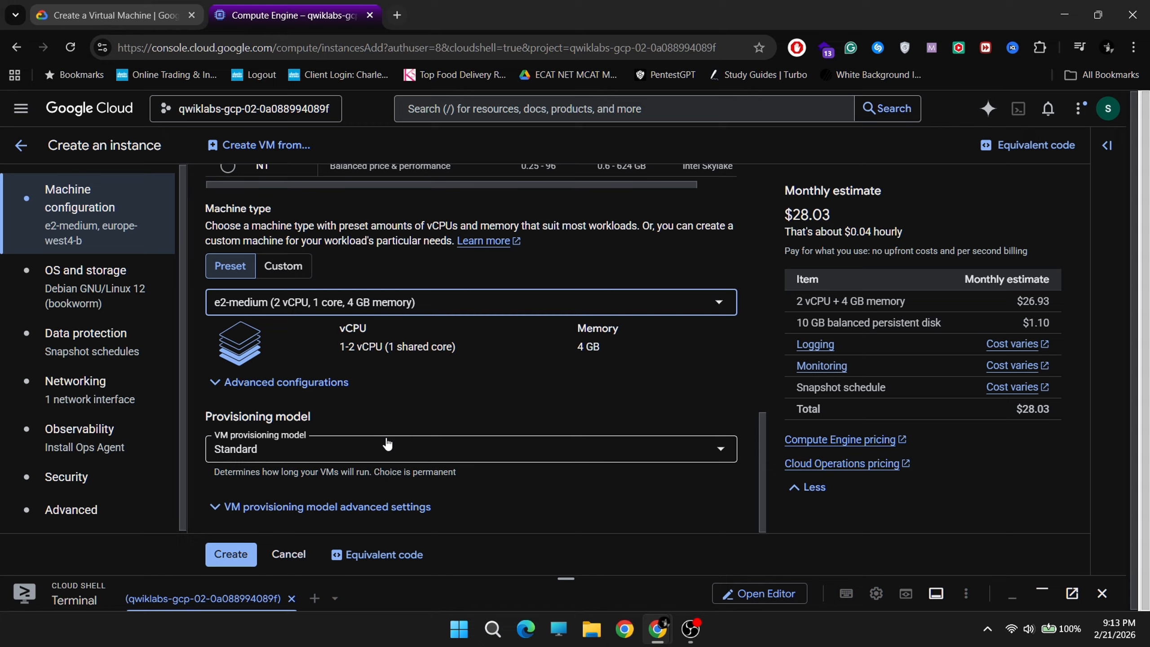
Open the instance's OS and storage settings and compare the boot disk type, size, and image with the lab's requirements.
click(116, 290)
drag(505, 235, 368, 255)
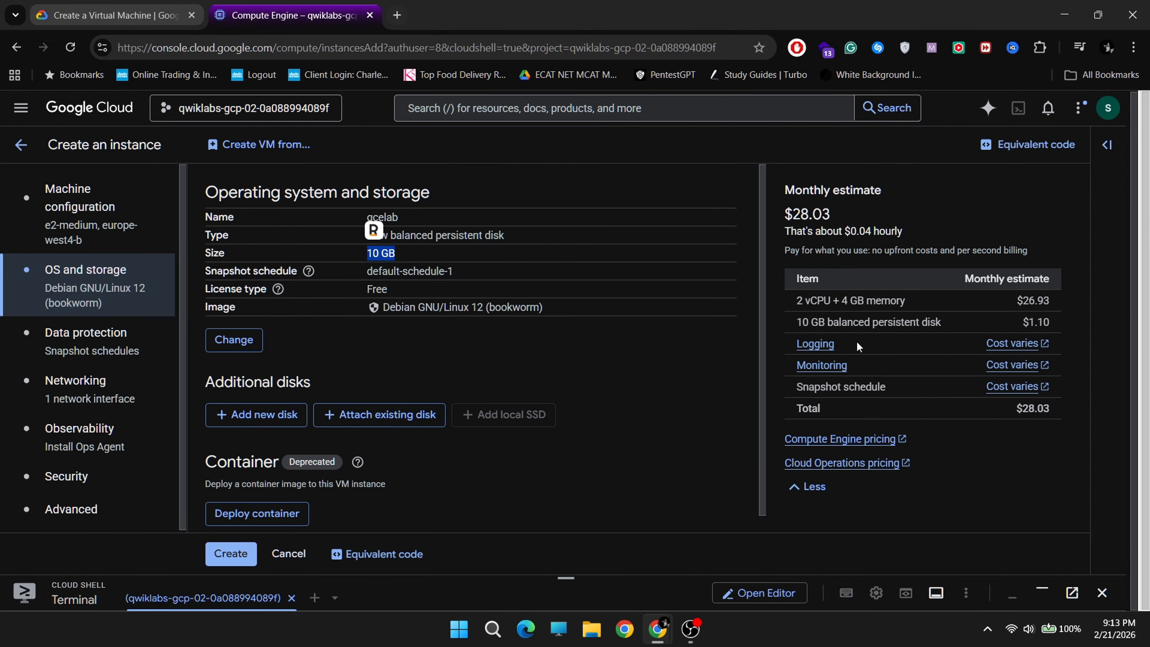
click(547, 380)
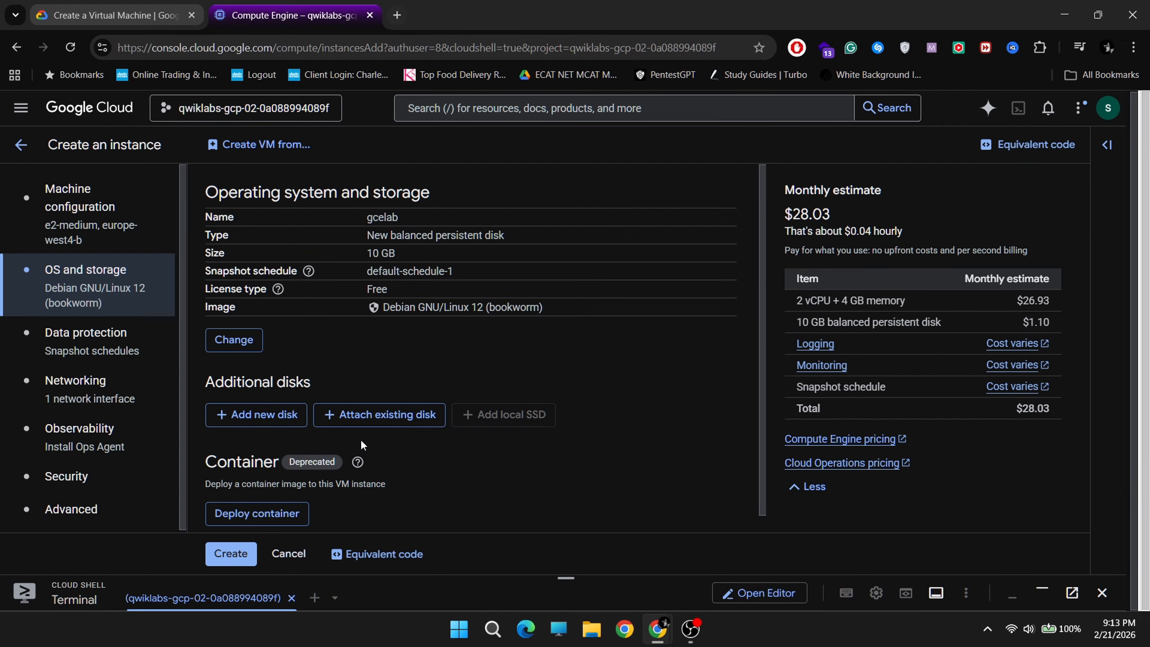
key(ctrl+Tab)
scroll(457, 420, down, 10)
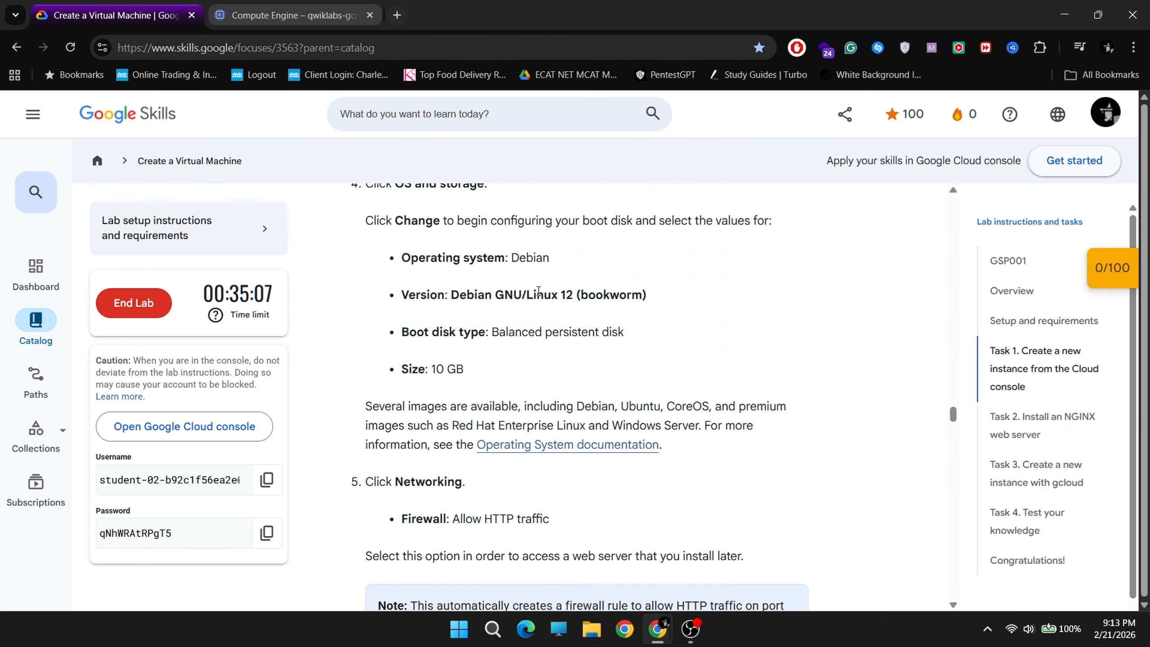
key(ctrl+Tab)
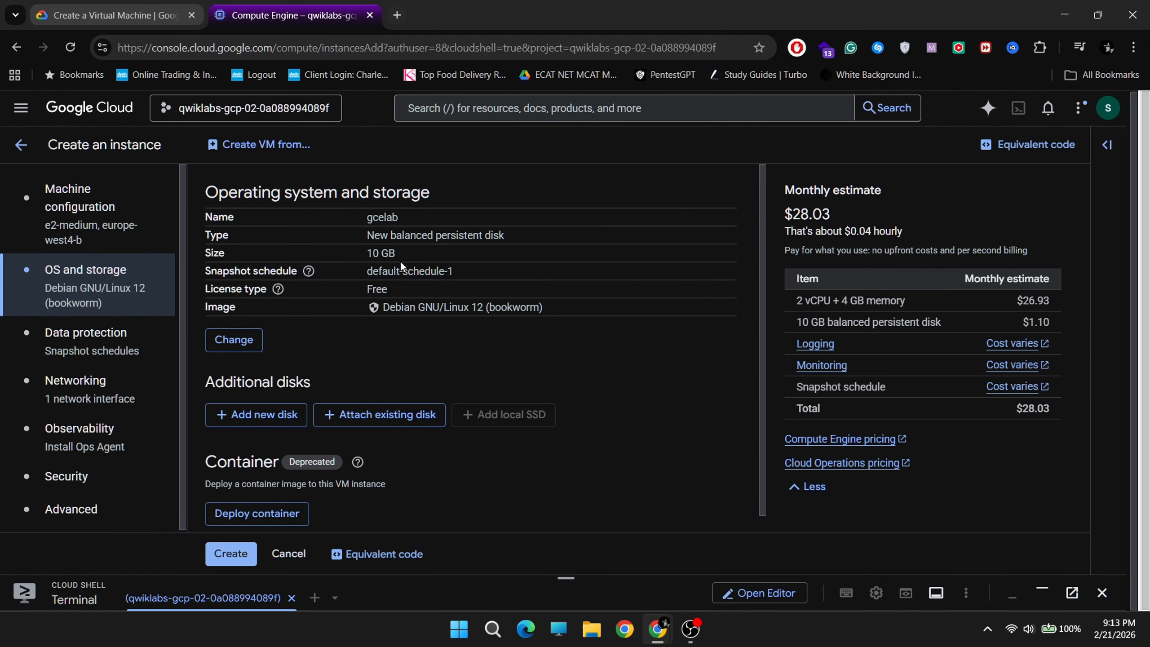
Check the lab's firewall requirement, allow HTTP traffic in the instance's networking settings, and create the gcelab VM.
click(115, 15)
scroll(478, 354, down, 5)
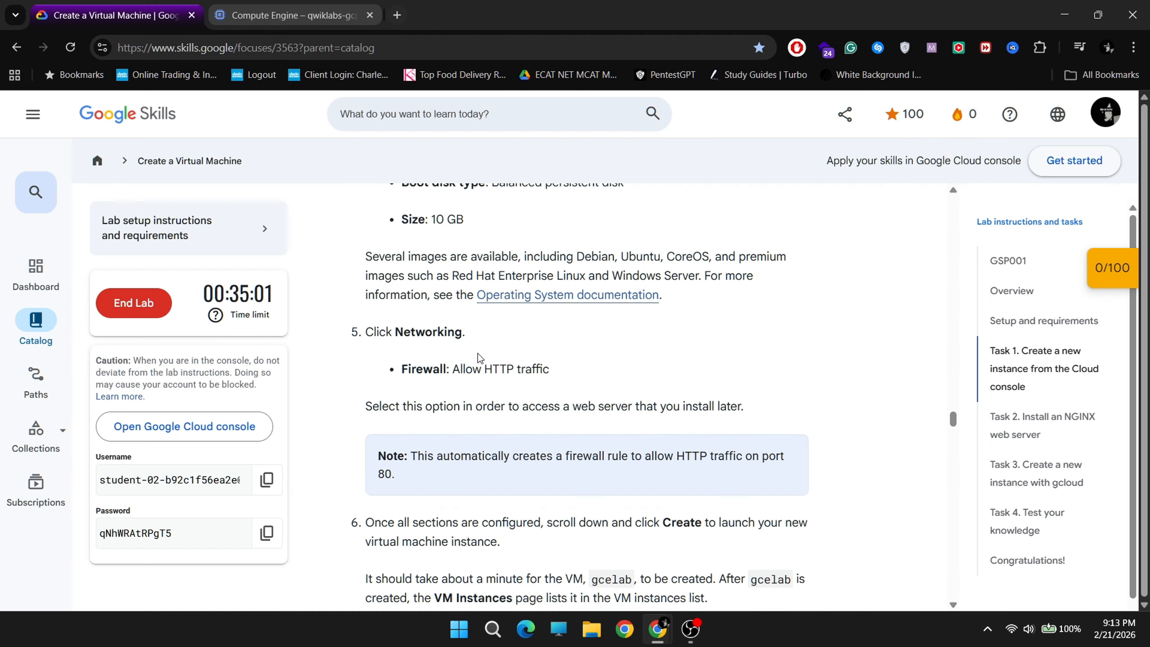
key(ctrl+Tab)
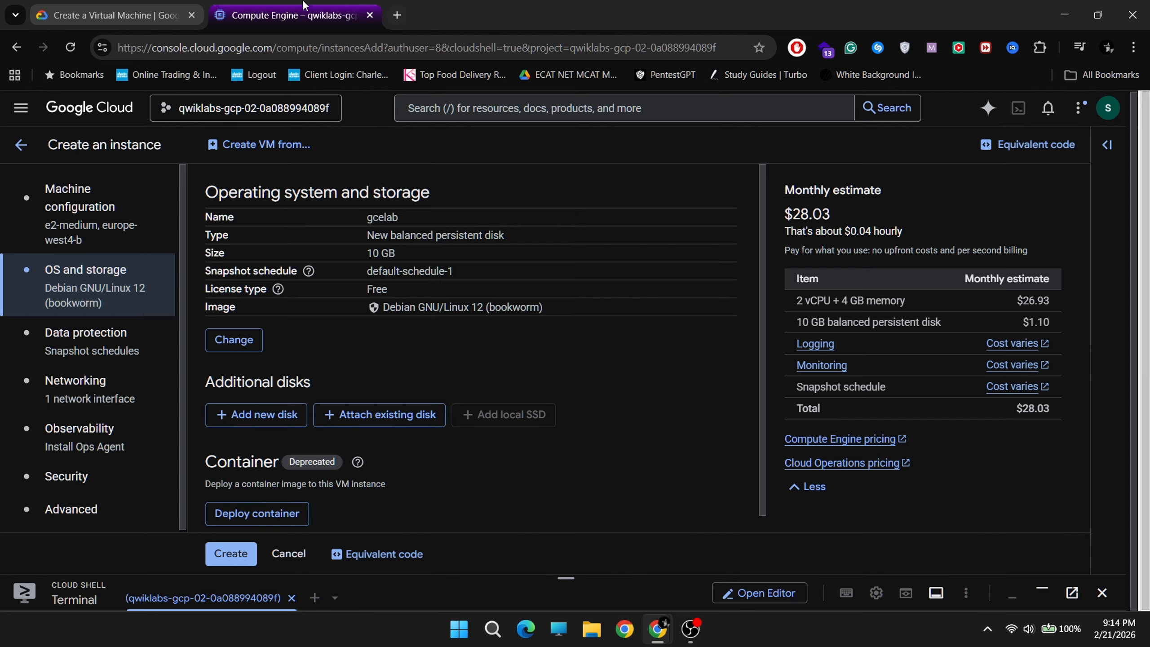
click(90, 396)
click(285, 267)
scroll(388, 423, down, 8)
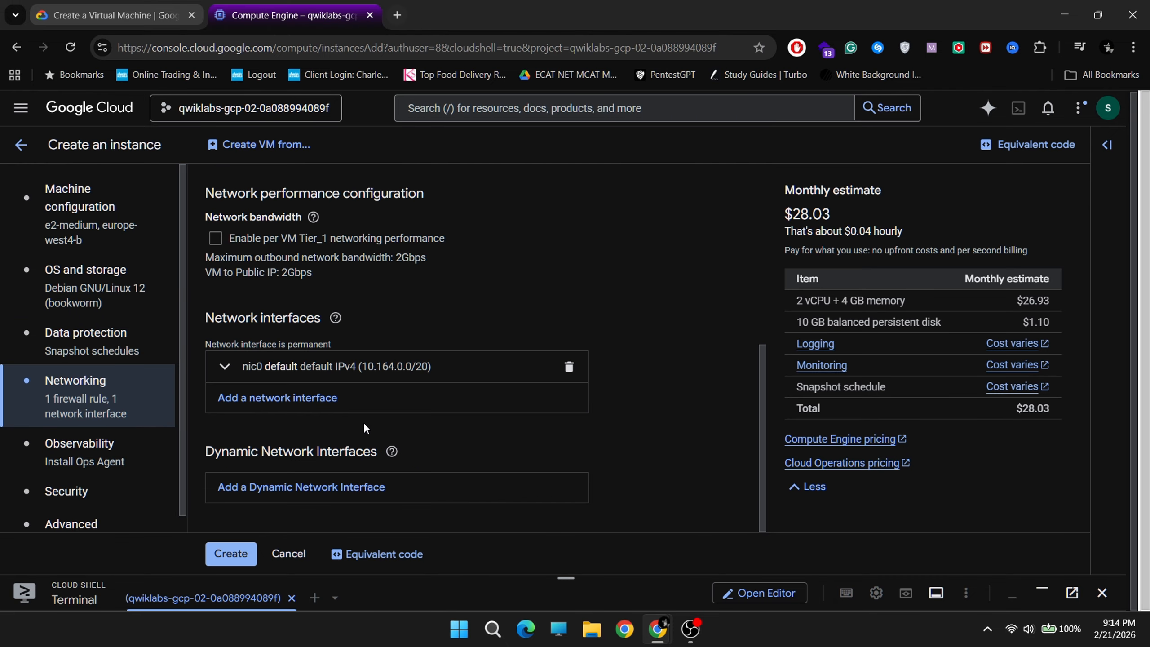
click(233, 555)
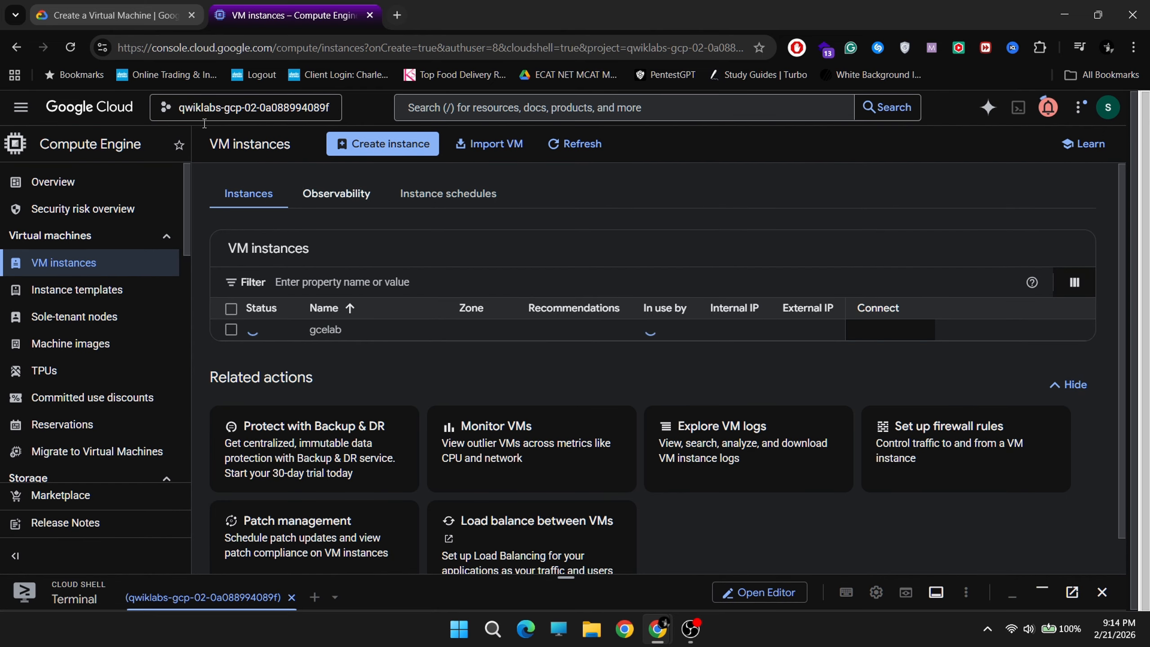
Read the lab's Task 2 commands for installing NGINX and check the provisioning status of the gcelab instance.
key(ctrl+shift+Tab)
scroll(482, 333, down, 12)
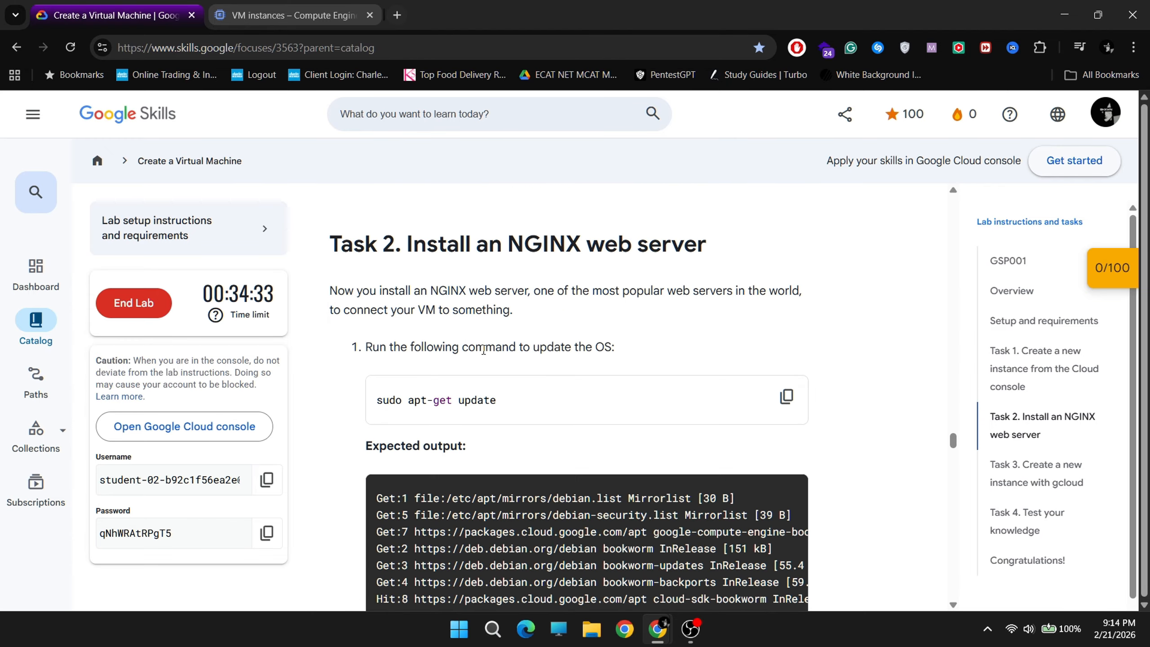
scroll(482, 350, up, 3)
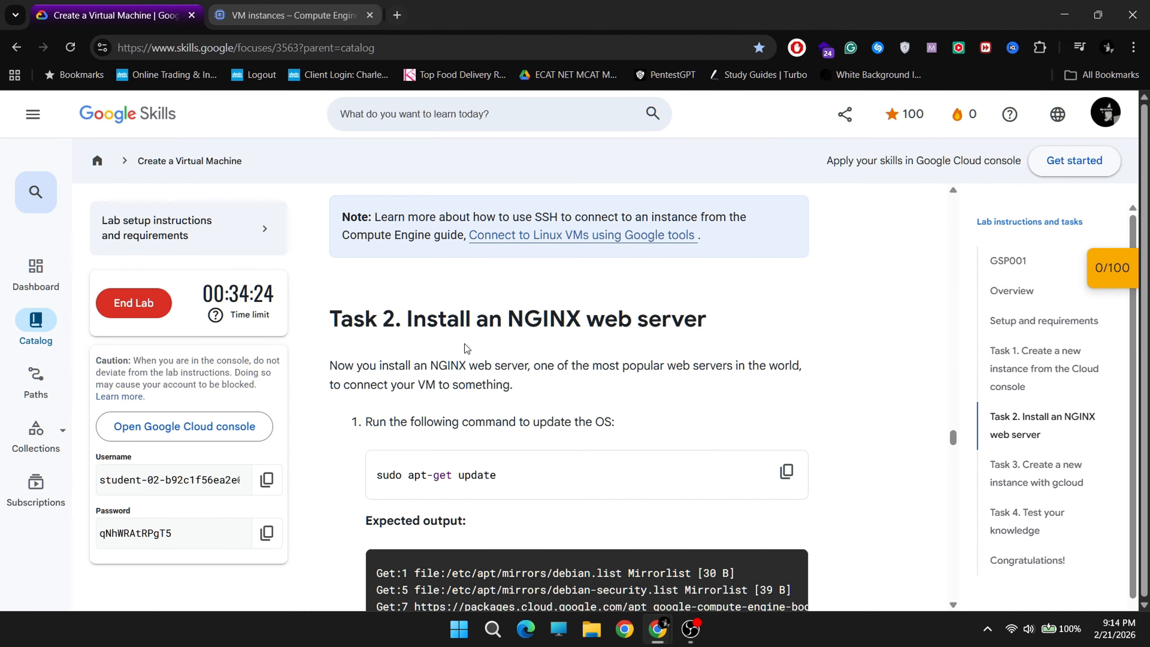
scroll(465, 345, down, 17)
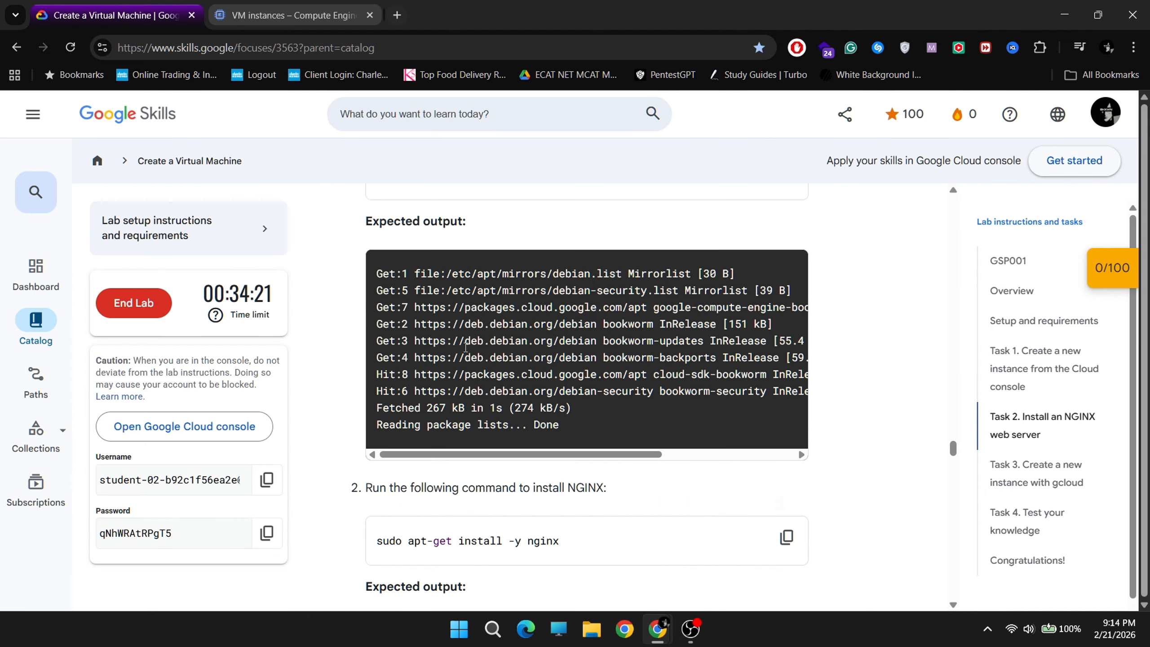
scroll(465, 347, up, 3)
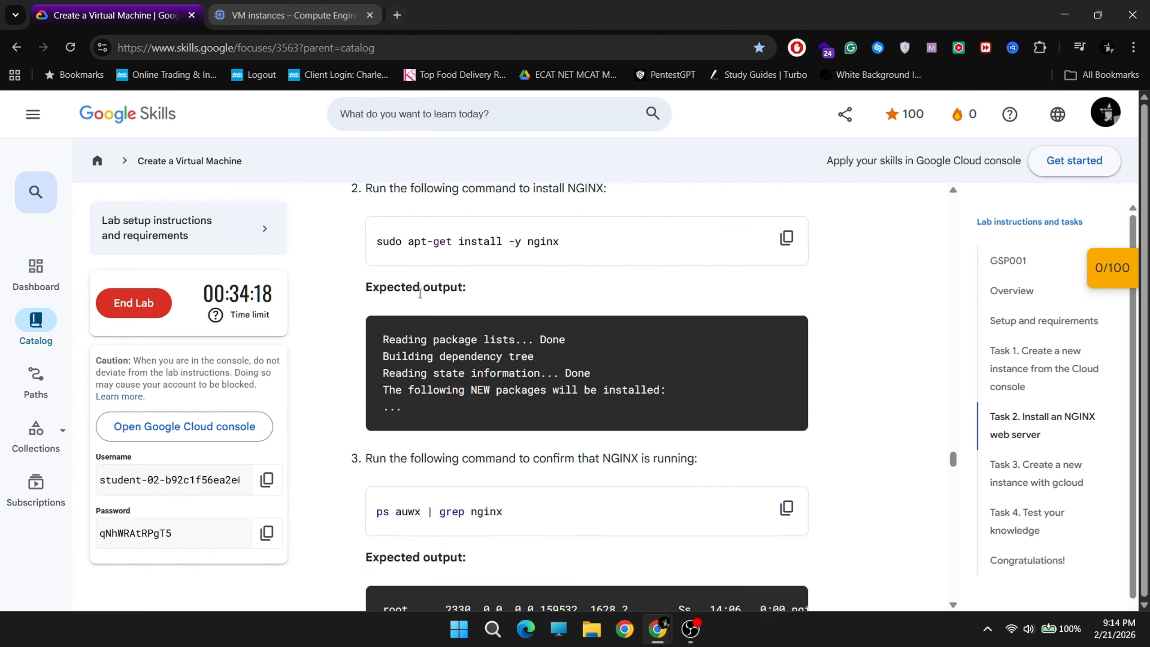
key(ctrl+Tab)
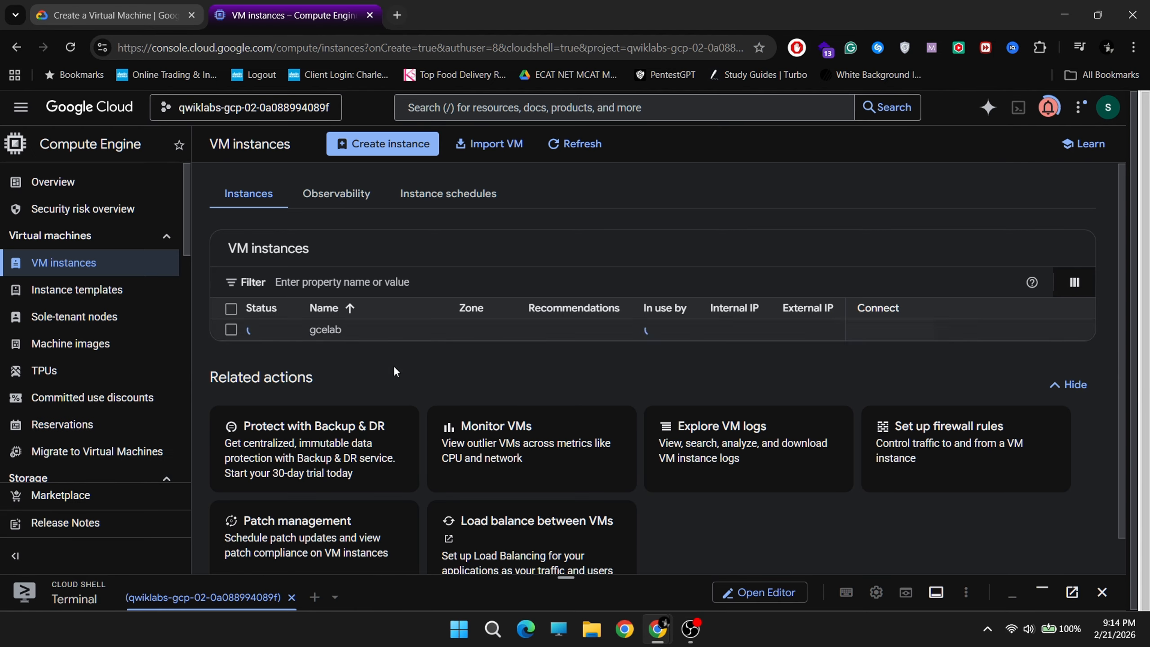
Connect to the gcelab VM over SSH in the browser, authorize the connection, and move the terminal window aside.
key(ctrl+Tab)
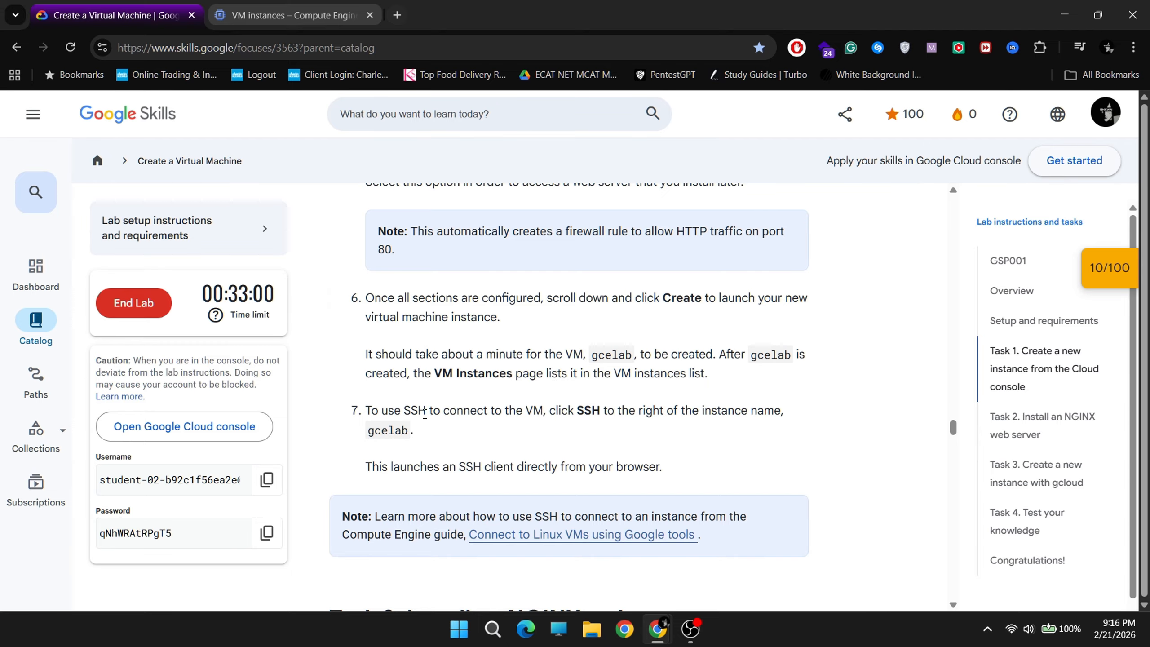
key(ctrl+Tab)
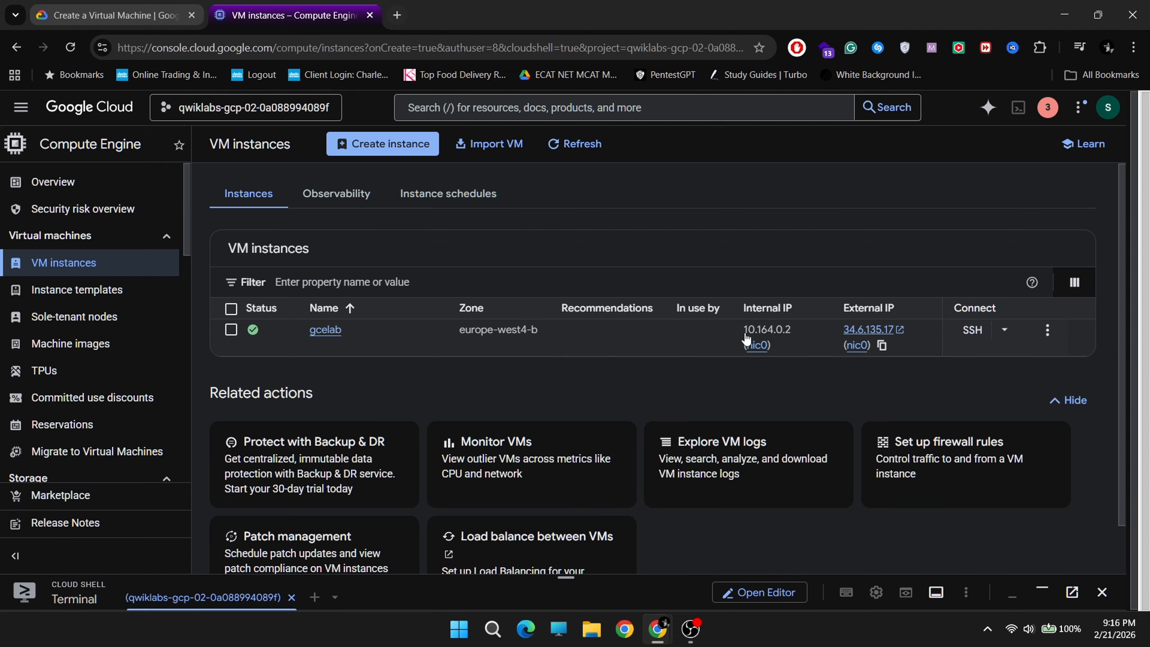
click(979, 337)
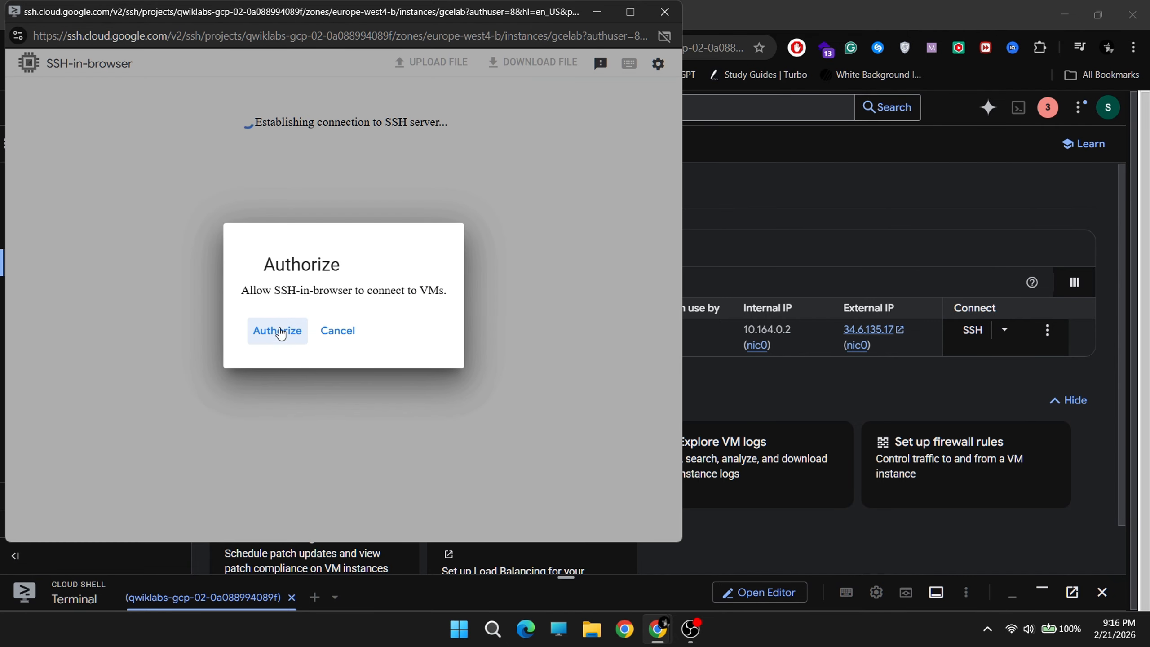
click(280, 333)
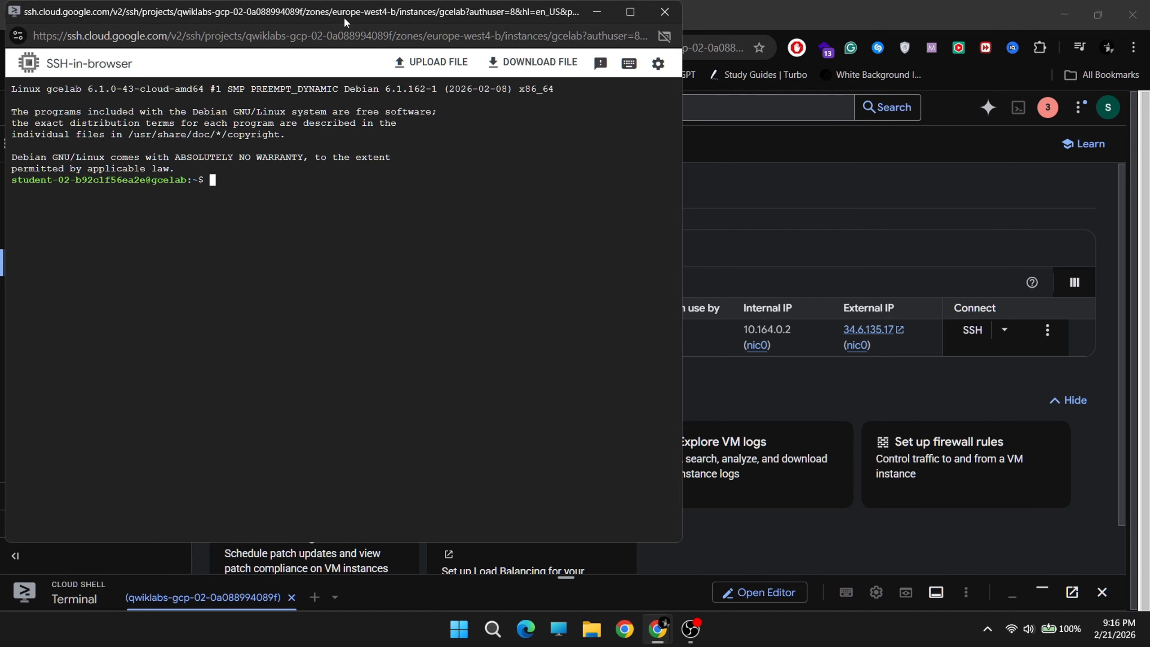
drag(344, 21, 725, 101)
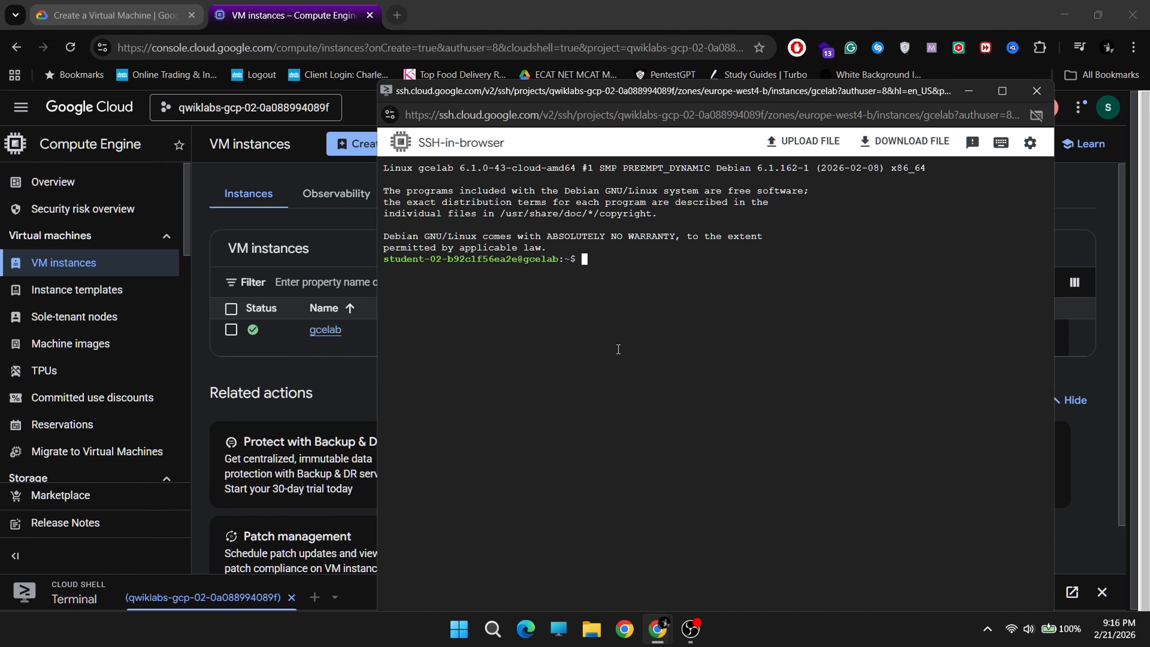
Follow the lab's Task 2 commands in the SSH session, updating the package lists and running sudo apt-get install -y nginx.
click(115, 15)
scroll(524, 356, down, 5)
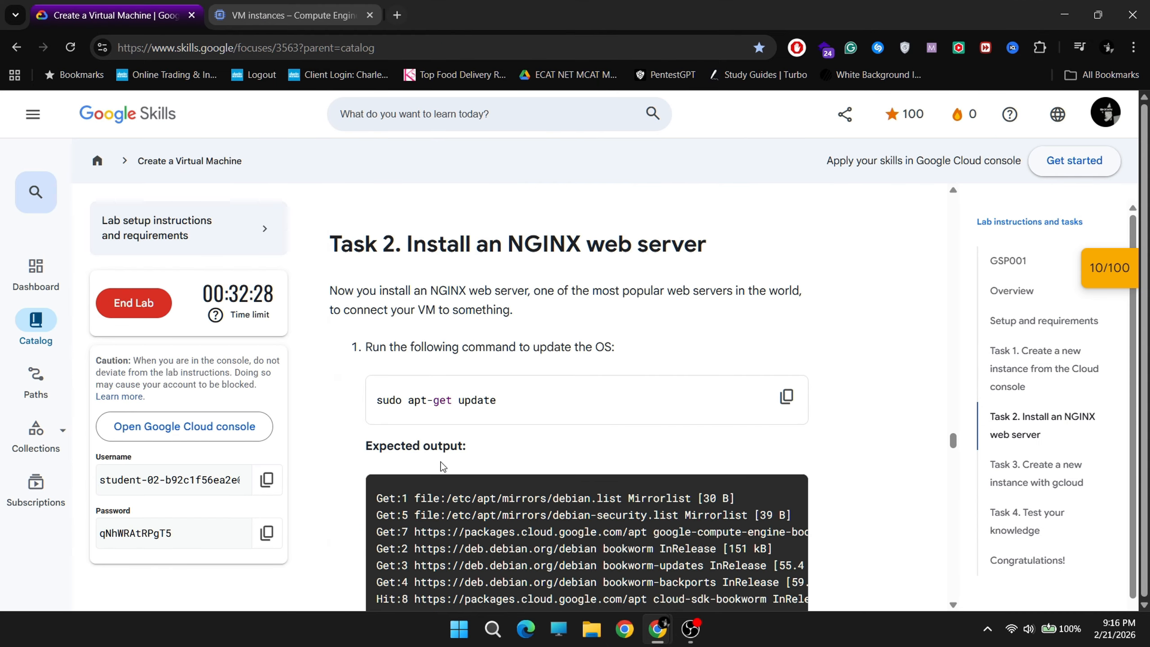
scroll(443, 467, down, 5)
mouse_move(644, 623)
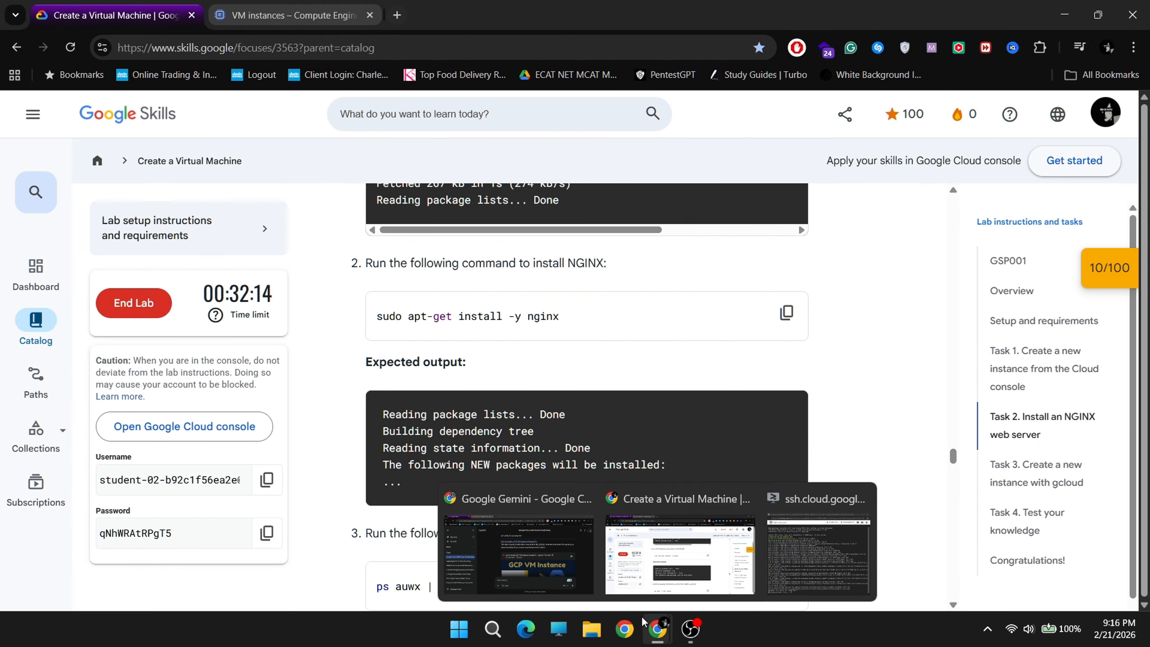
click(817, 548)
text(sudo apt)
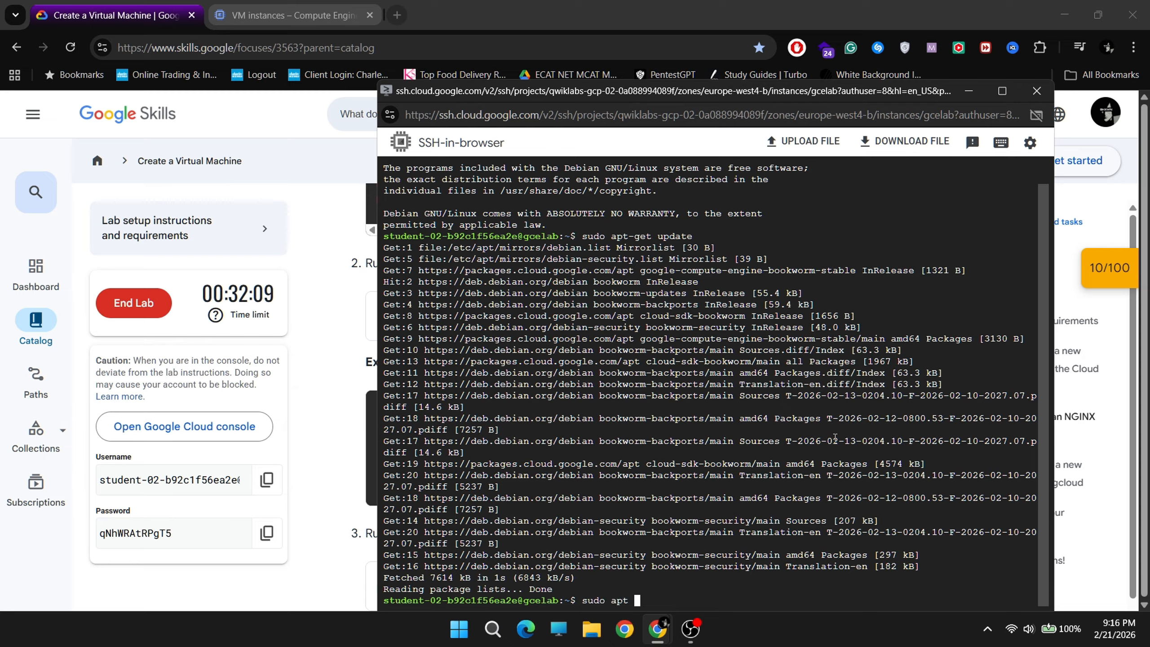
key(BackSpace)
text(-get instal)
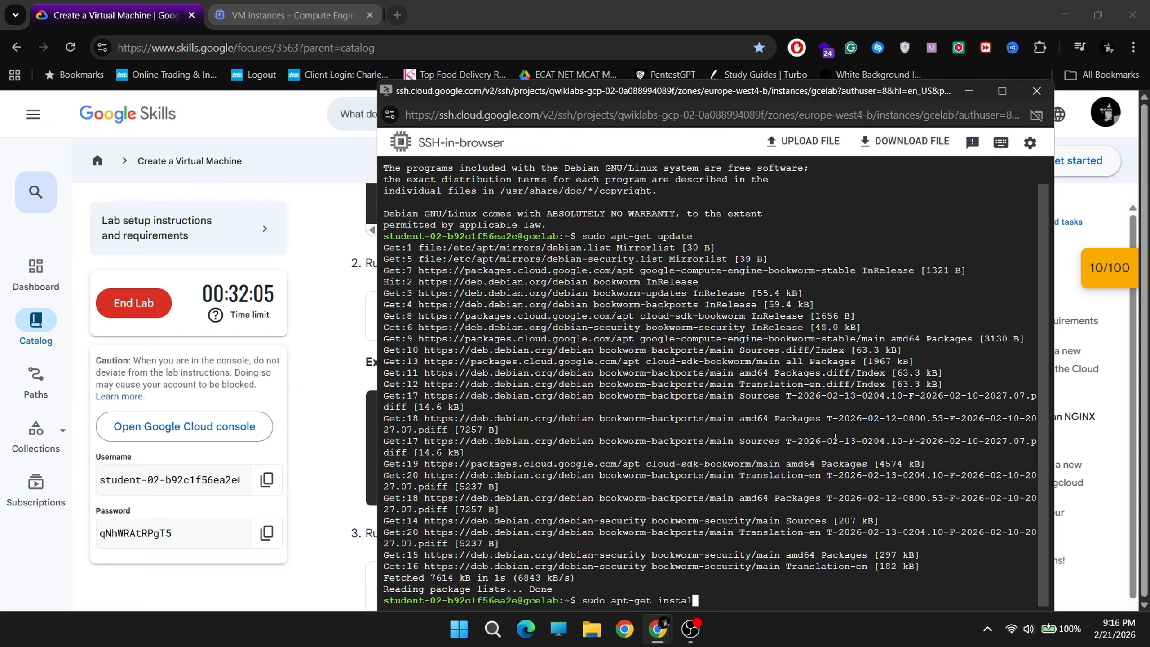
text(l -y nginx)
key(Return)
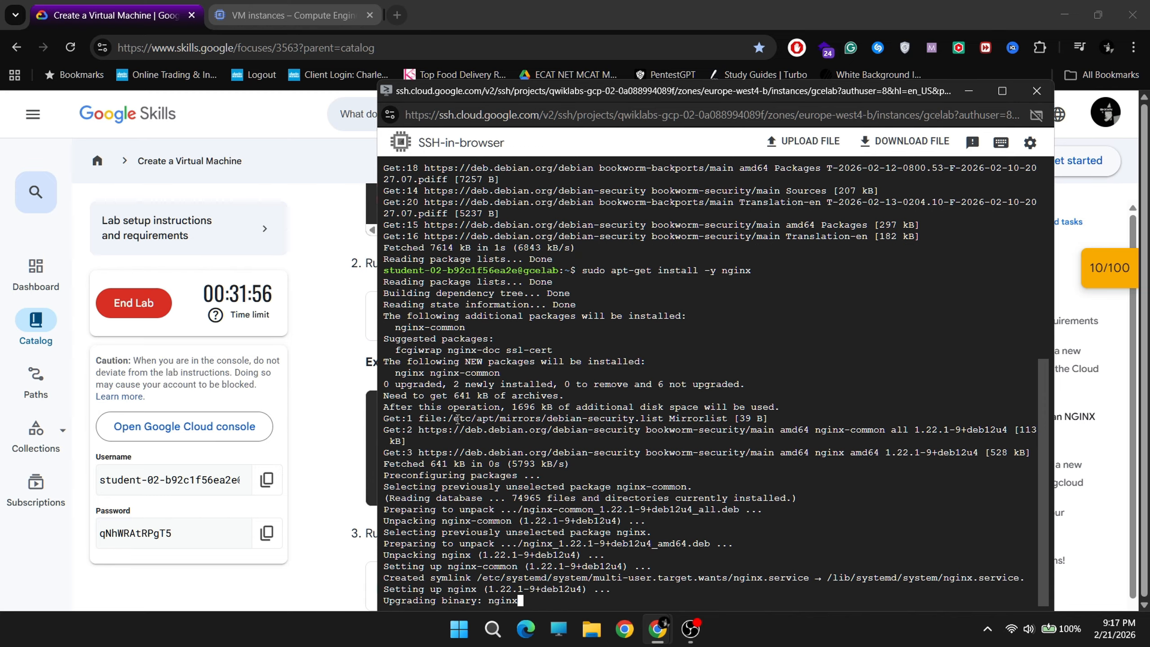
Copy the lab's NGINX process check command, ps auwx | grep nginx, and run it in the VM's SSH session.
click(373, 299)
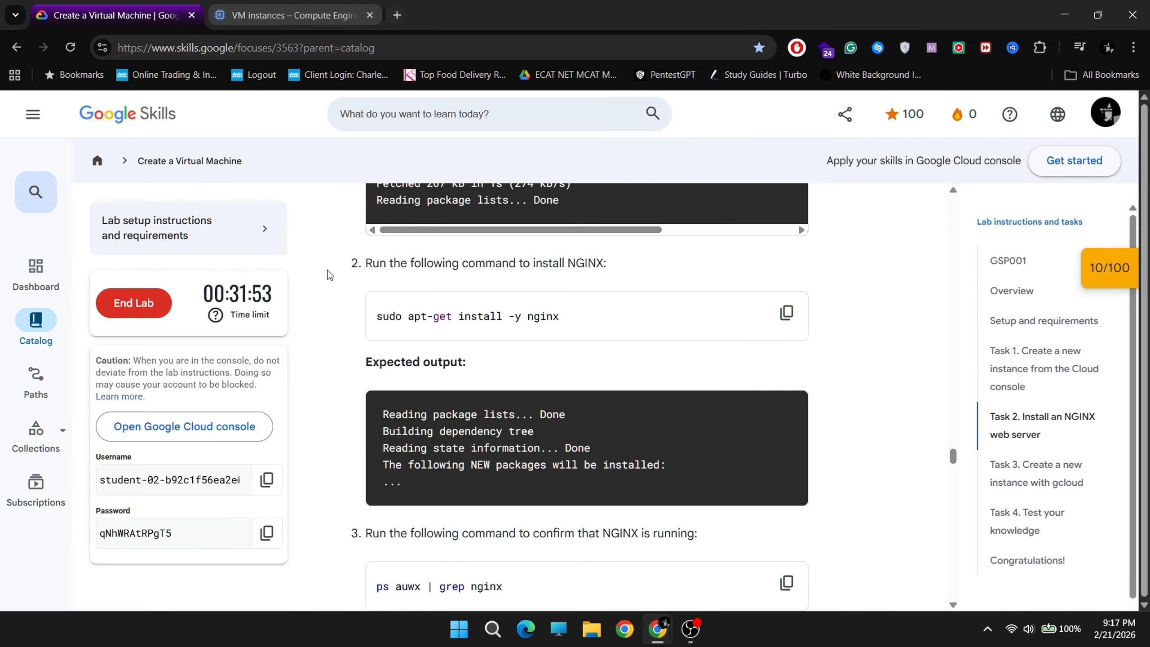
scroll(466, 346, down, 5)
click(786, 358)
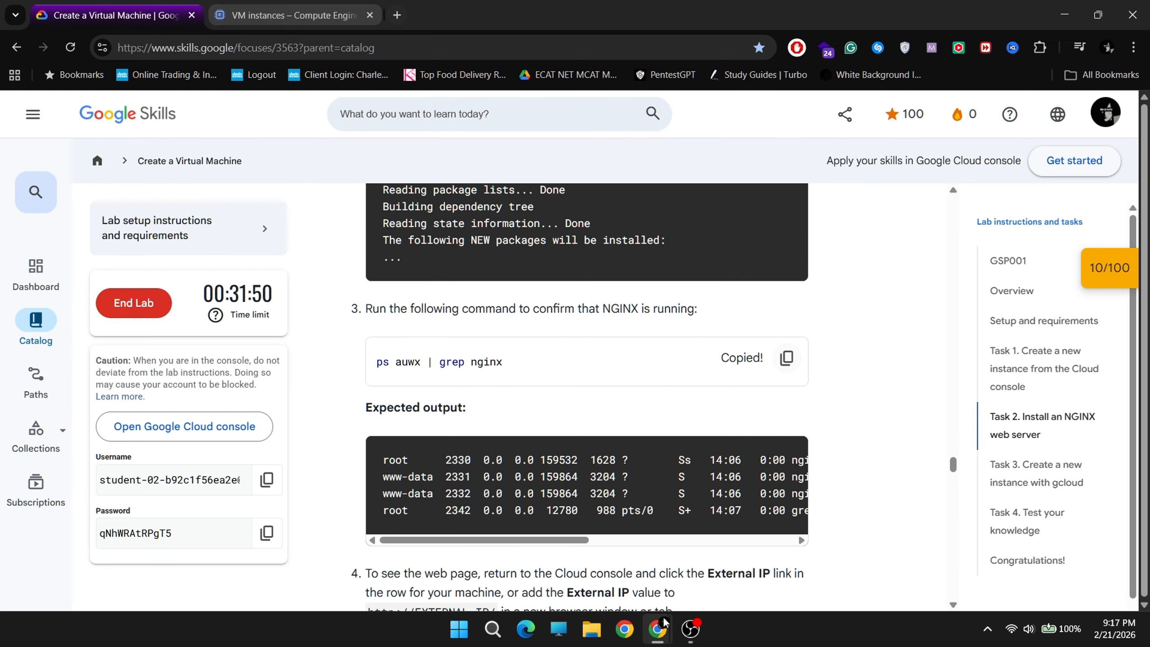
mouse_move(657, 629)
click(767, 568)
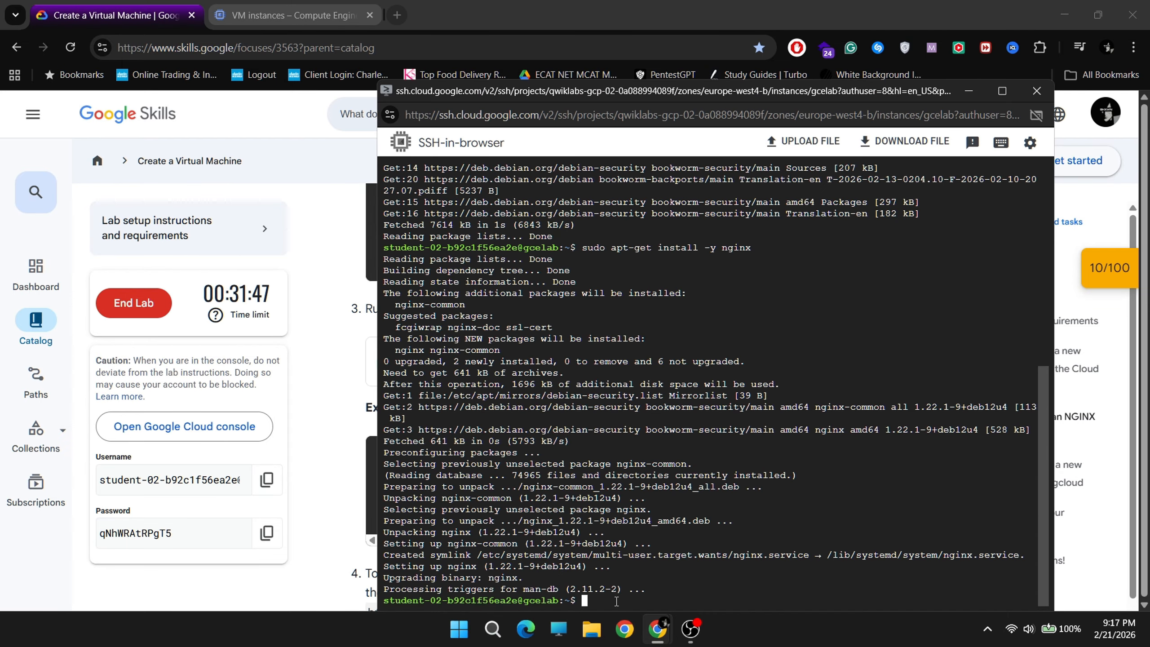
key(ctrl+v)
key(Return)
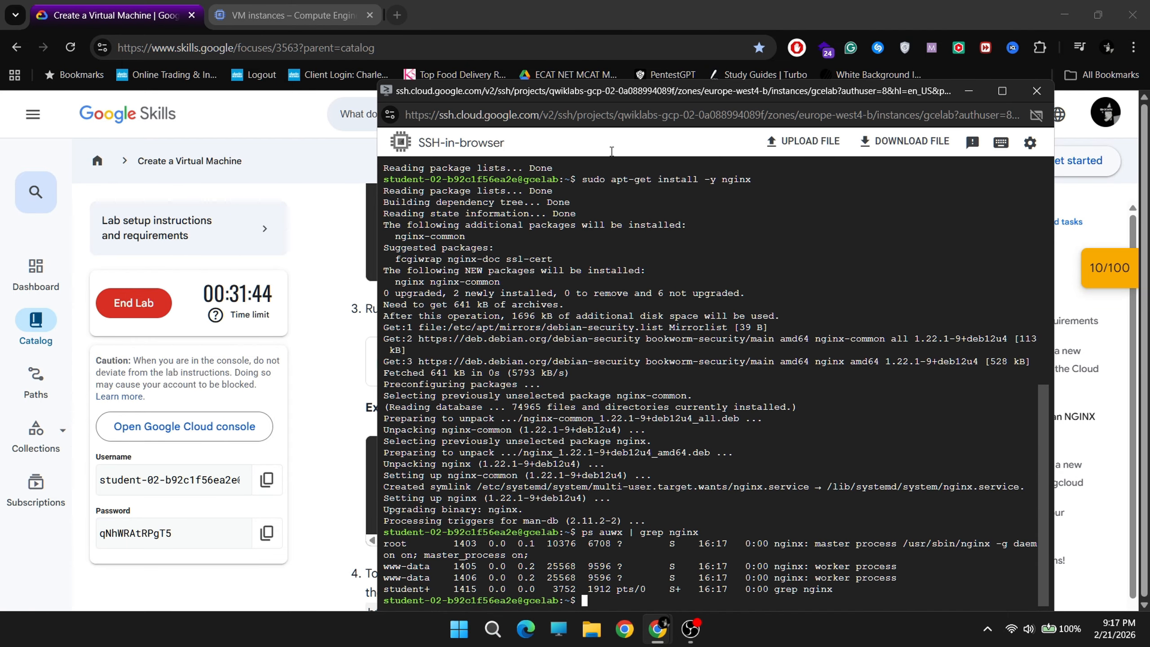
Shrink the SSH window beside the lab page and check progress on the Compute Engine instance with NGINX task.
drag(636, 88, 275, 63)
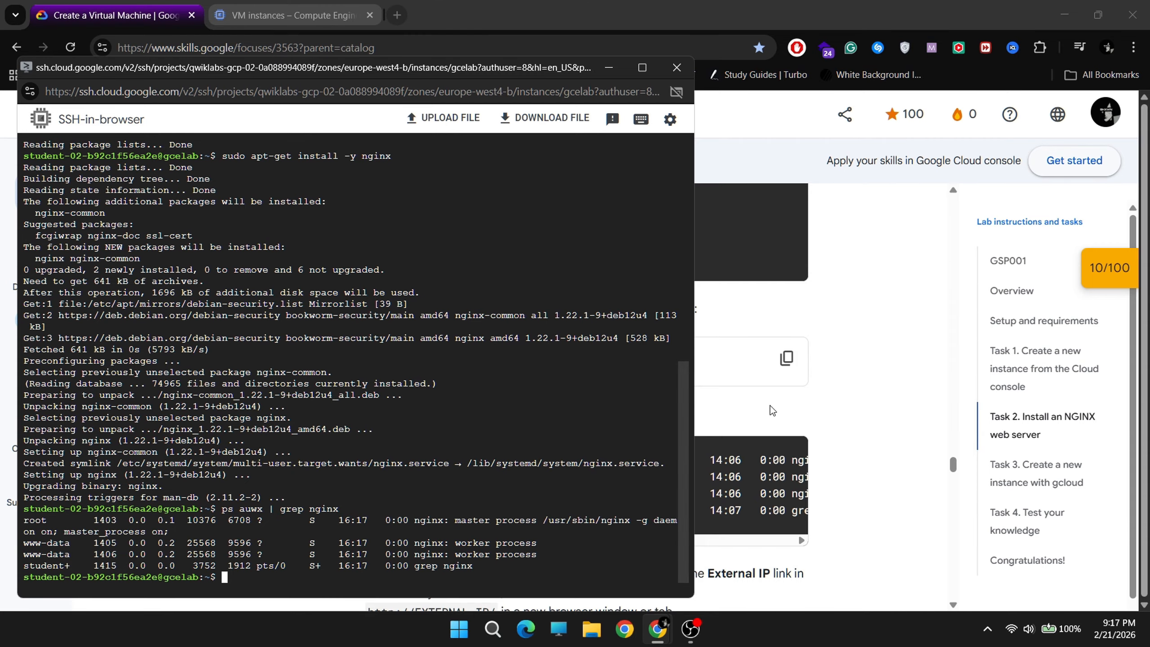
scroll(769, 406, down, 1)
drag(694, 408, 314, 408)
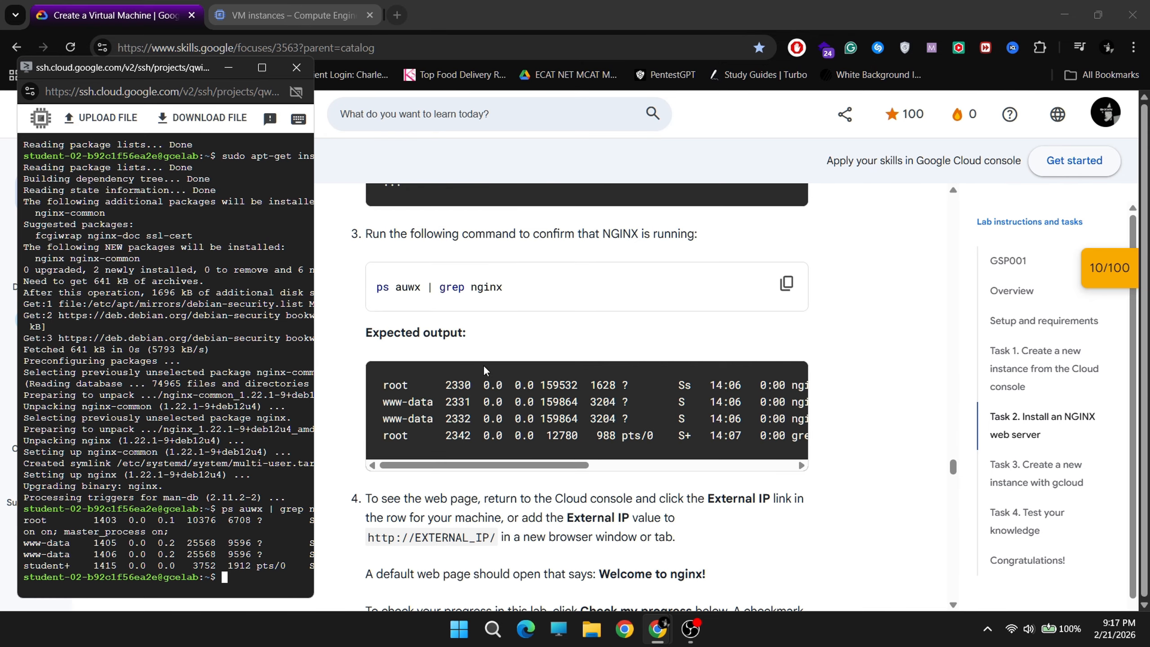
scroll(485, 371, down, 1)
drag(314, 365, 364, 365)
scroll(612, 486, down, 2)
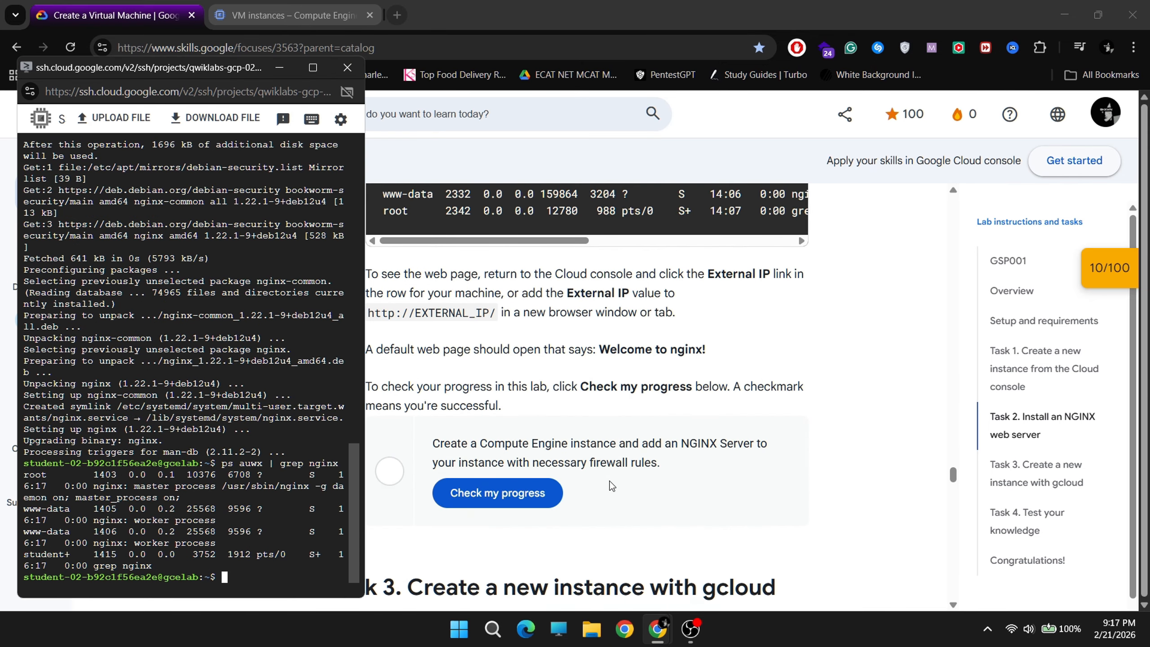
click(529, 488)
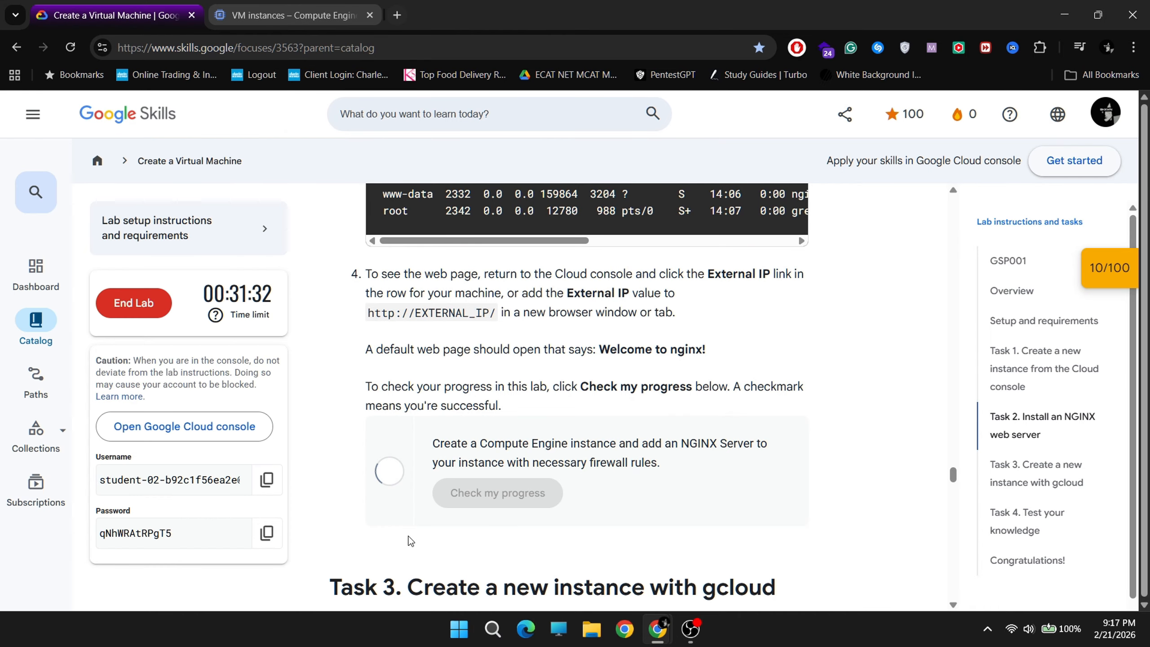
scroll(556, 452, down, 2)
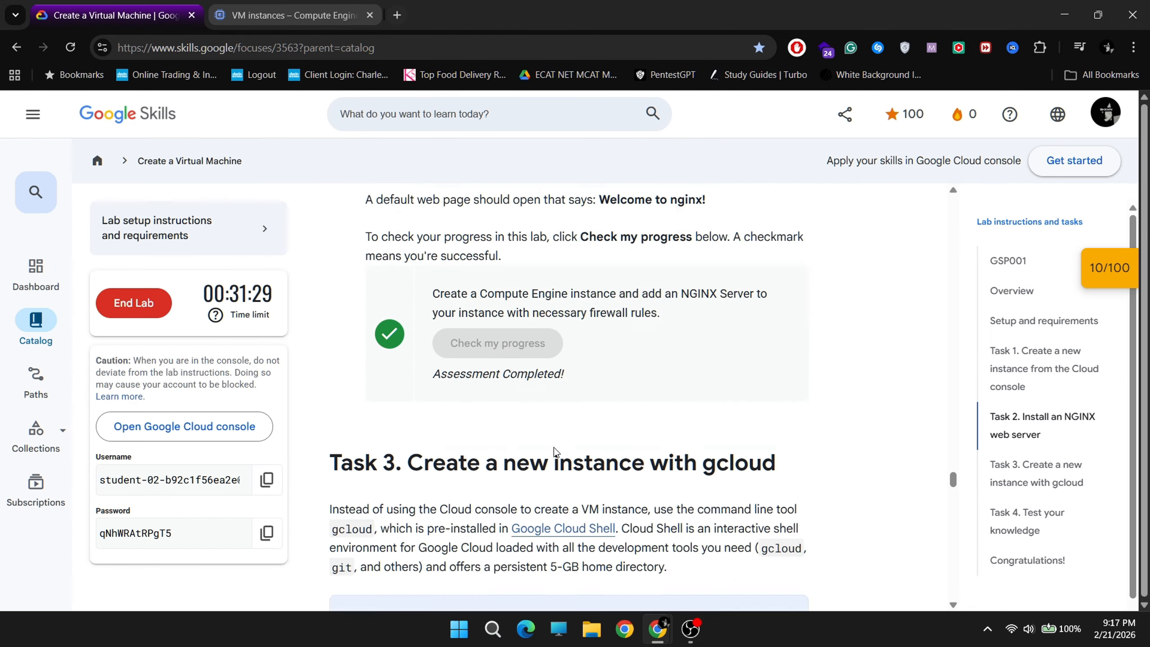
Try to run the Task 3 command gcloud compute instances create gcelab2 --machine-type e2-medium --zone=$ZONE in gcelab's SSH session, clearing the terminal before retrying.
scroll(556, 452, down, 2)
scroll(407, 371, down, 3)
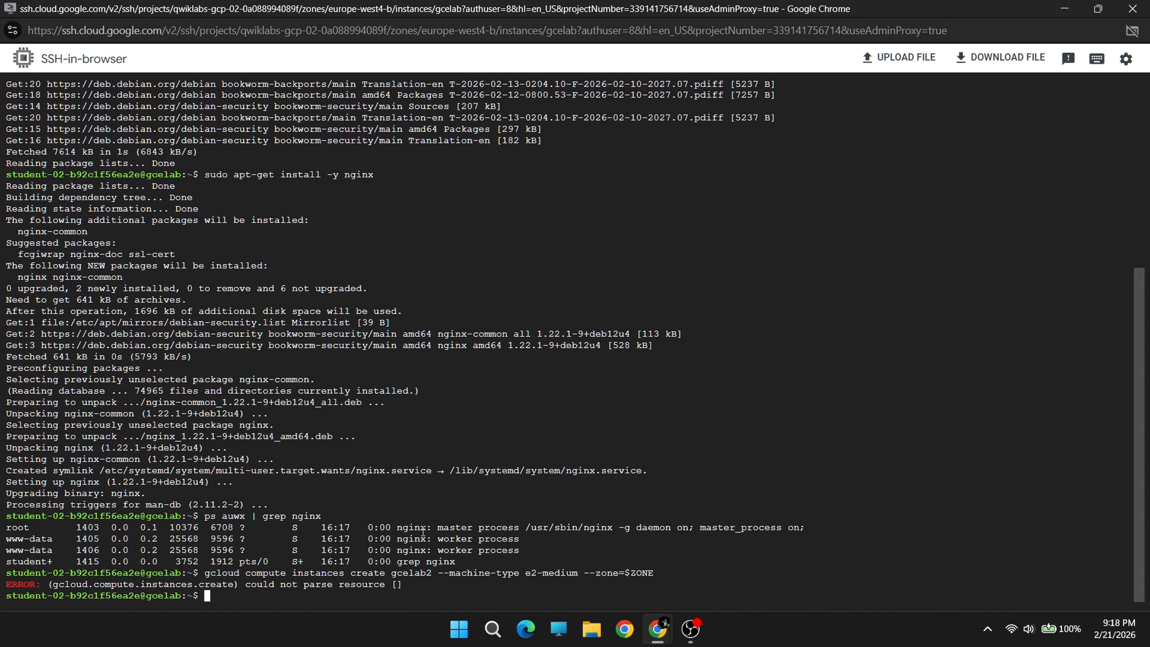
key(Up)
key(Down)
text(clear)
key(Return)
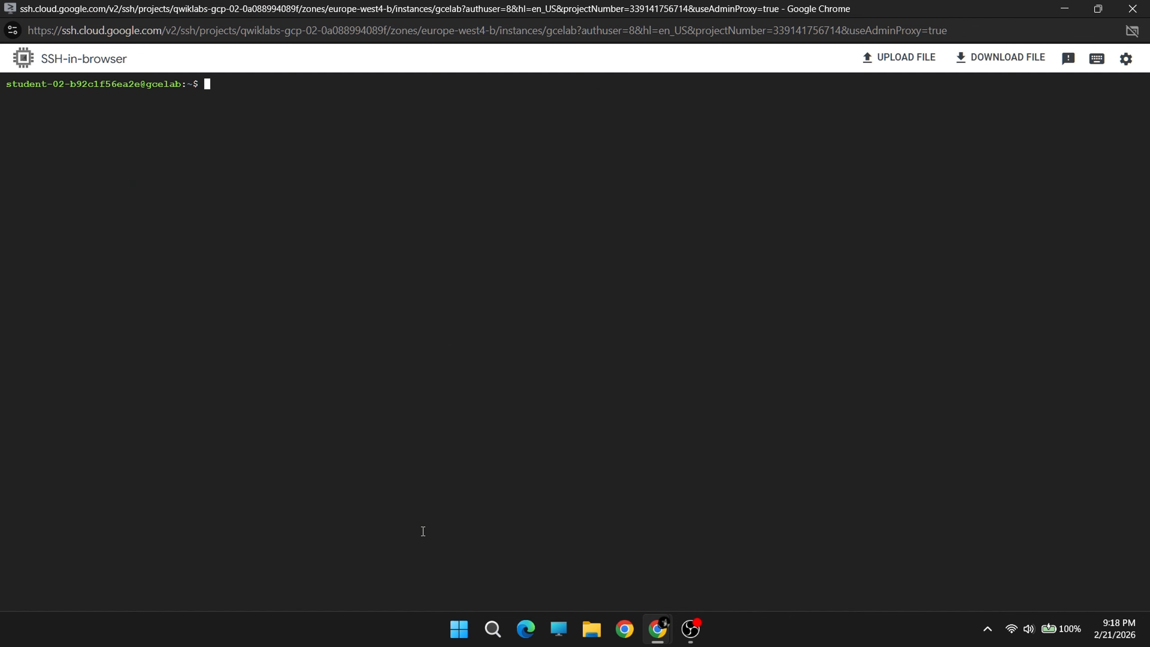
key(Up)
key(Up)
key(Up)
key(Down)
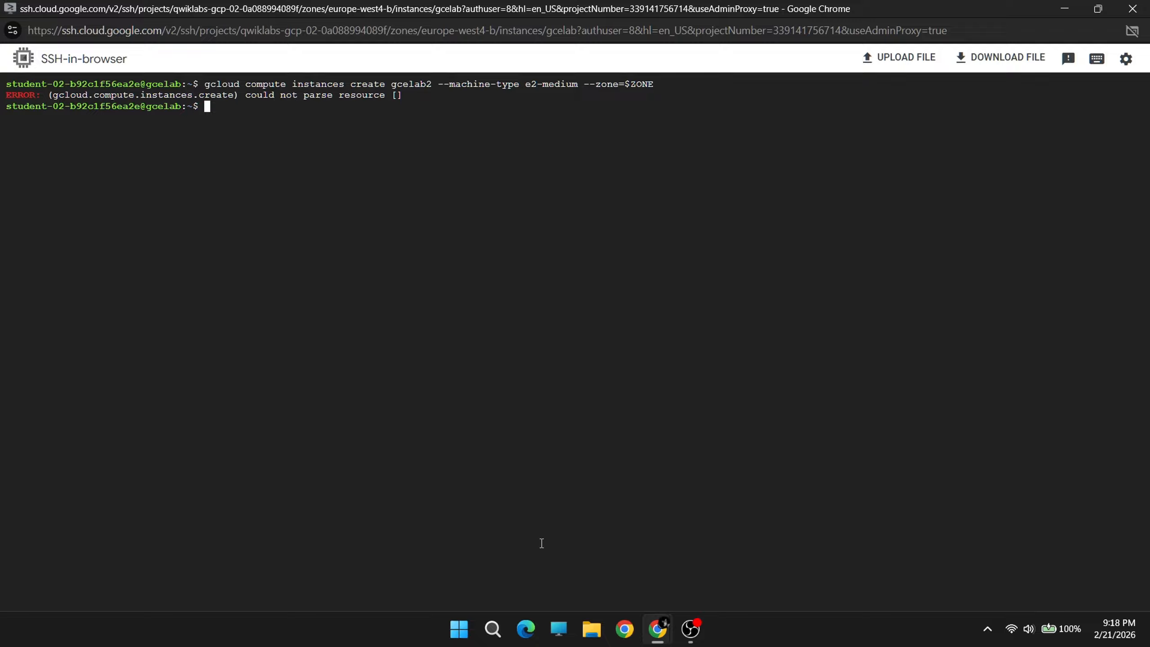
mouse_move(657, 629)
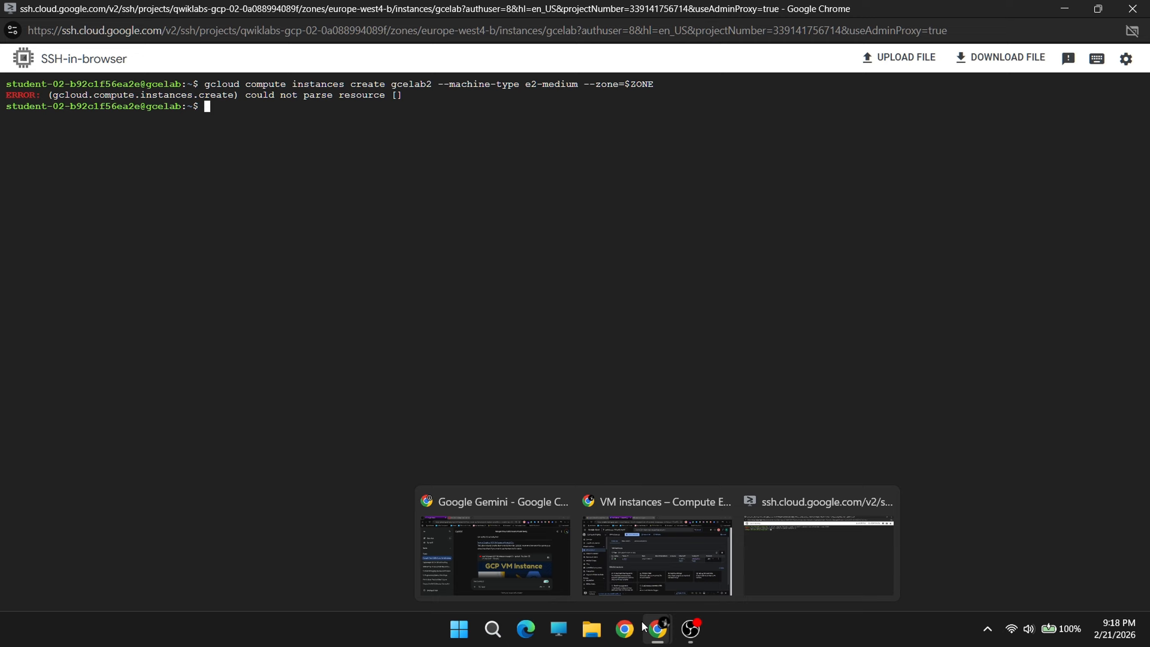
click(691, 566)
click(451, 6)
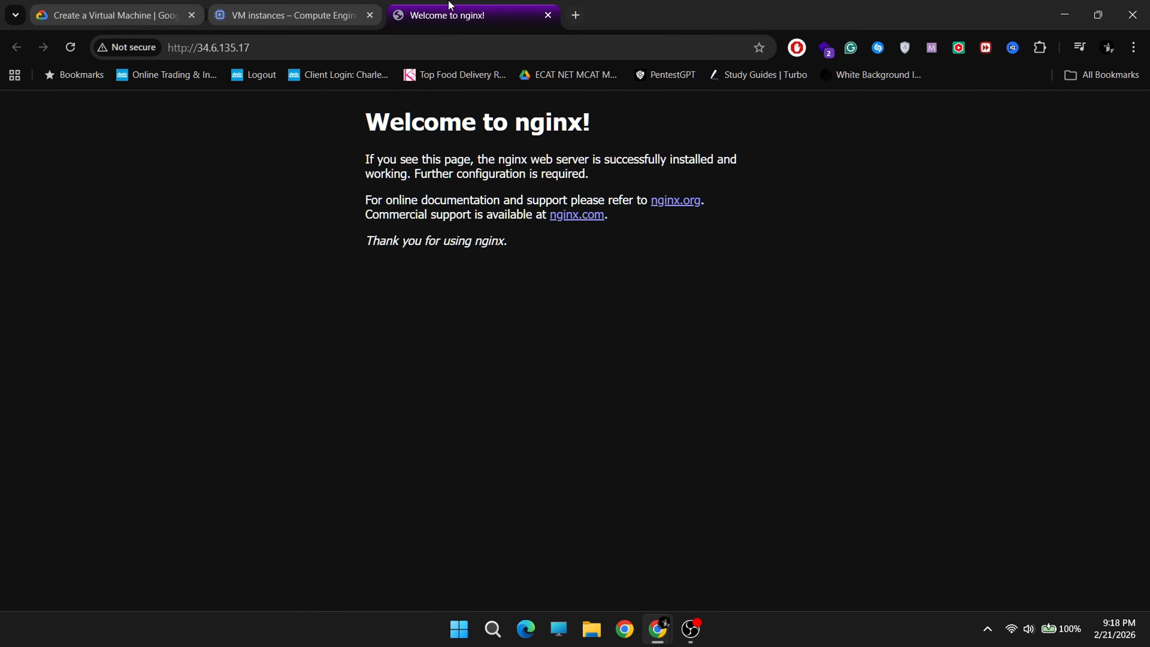
click(272, 7)
click(129, 10)
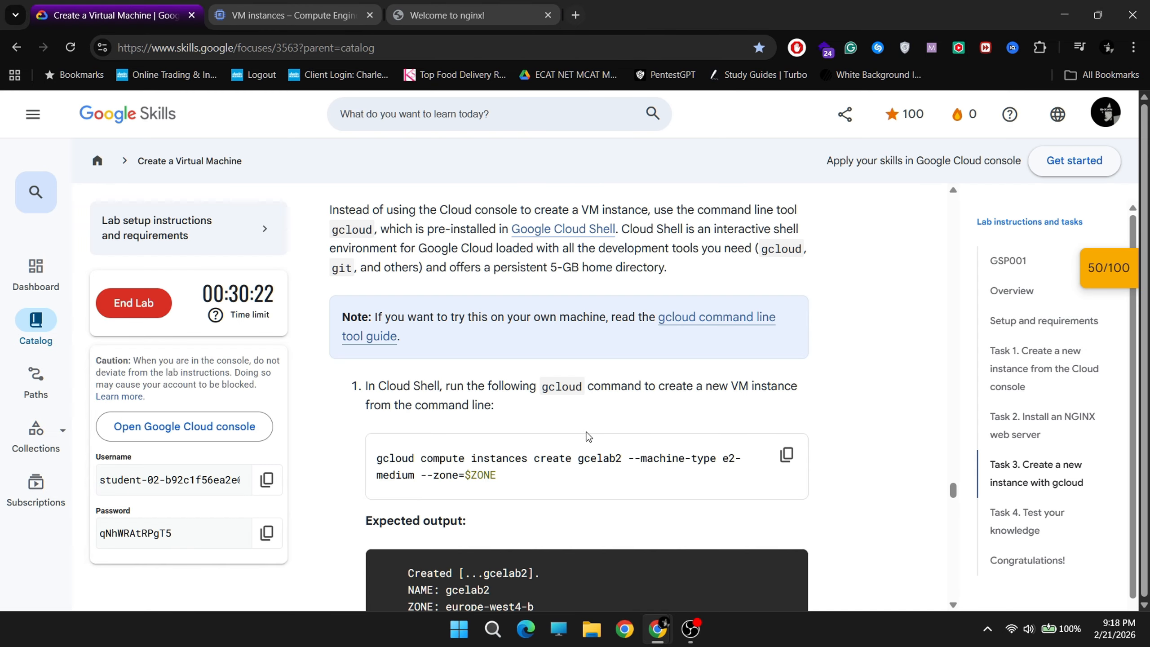
scroll(476, 420, down, 1)
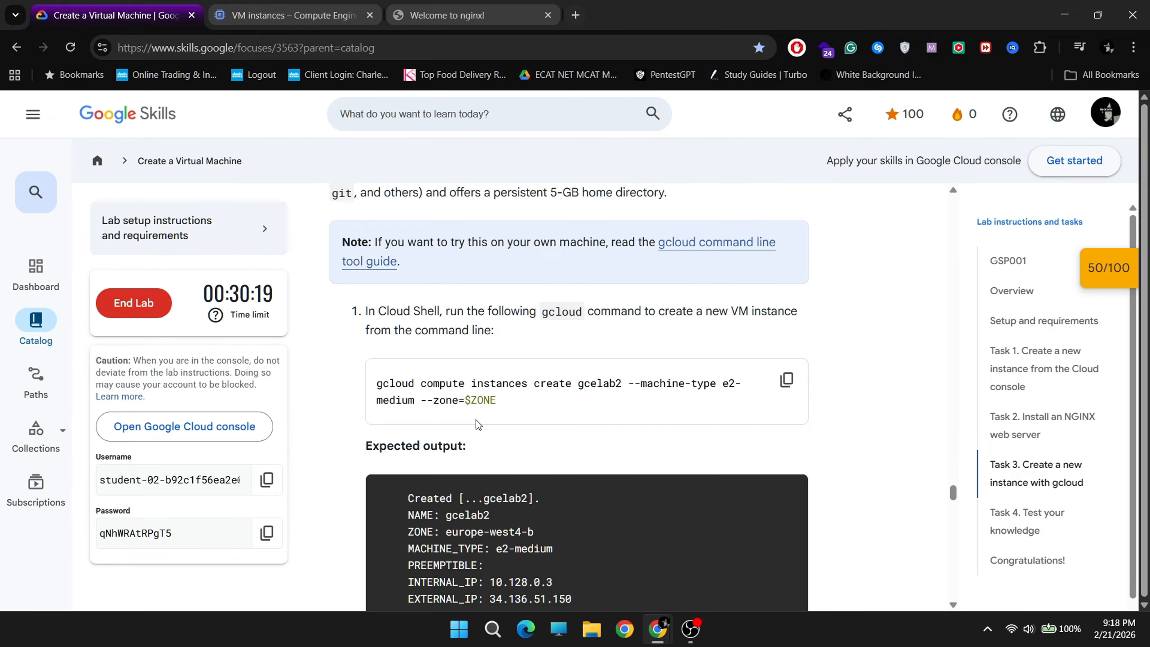
Copy the lab's gcelab2 creation command into gcelab's SSH session and remove the $ZONE placeholder after --zone= without running it.
scroll(475, 423, down, 2)
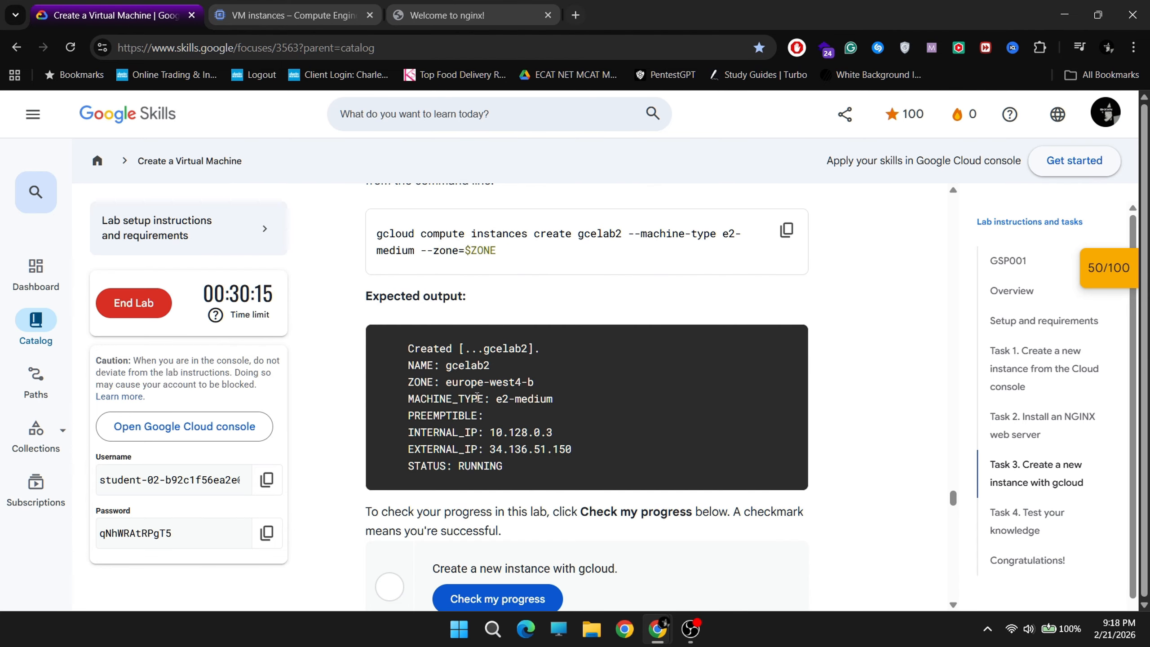
drag(451, 382, 521, 383)
click(556, 378)
click(786, 230)
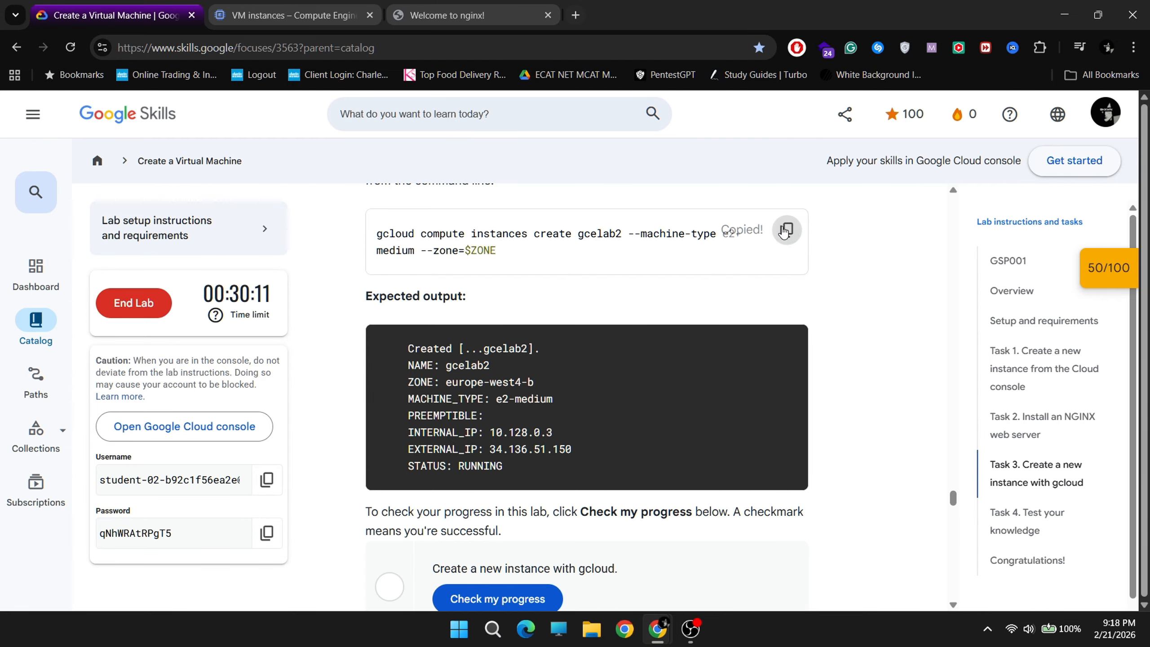
mouse_move(657, 629)
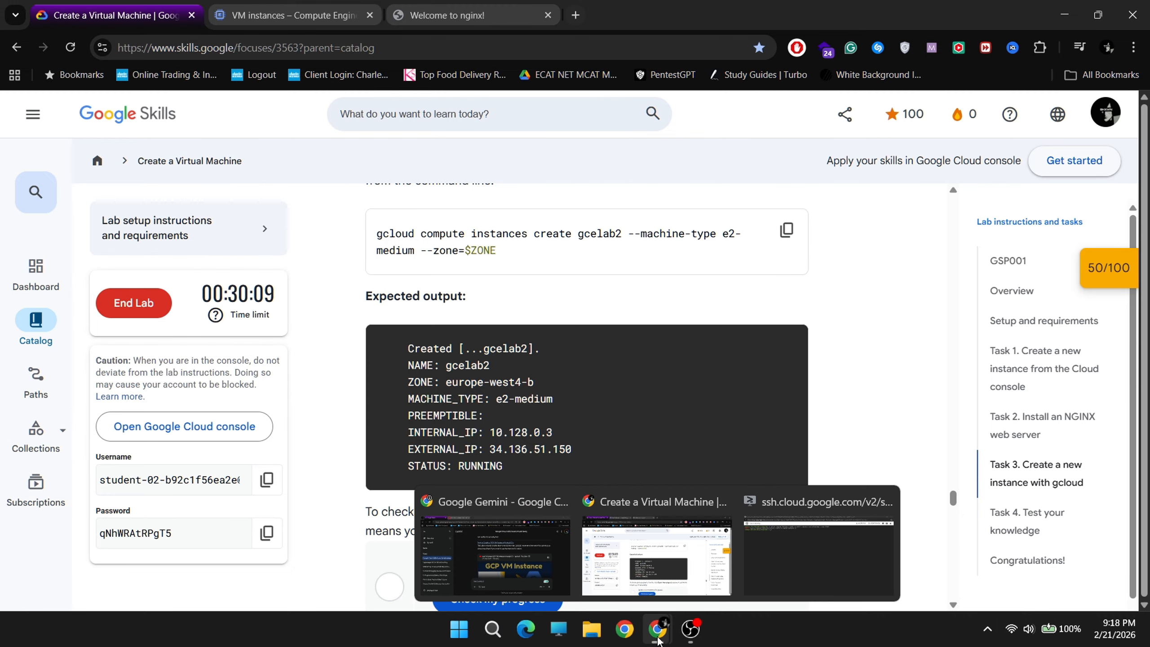
click(765, 501)
key(ctrl+v)
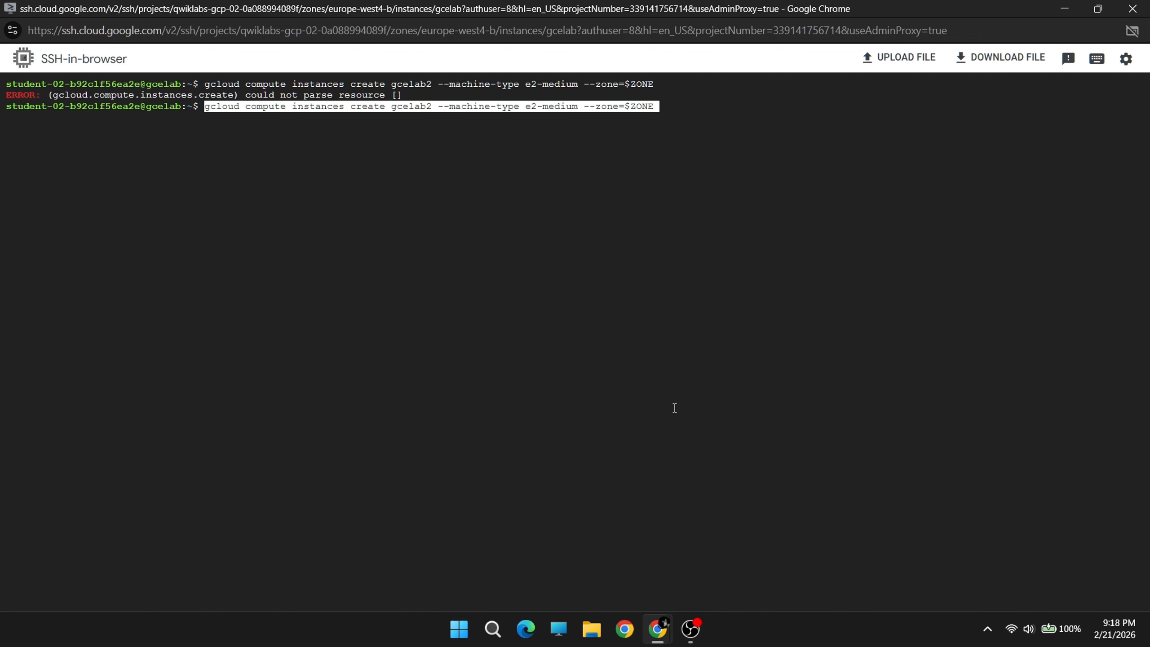
key(Left)
key(BackSpace)
key(BackSpace)
key(BackSpace)
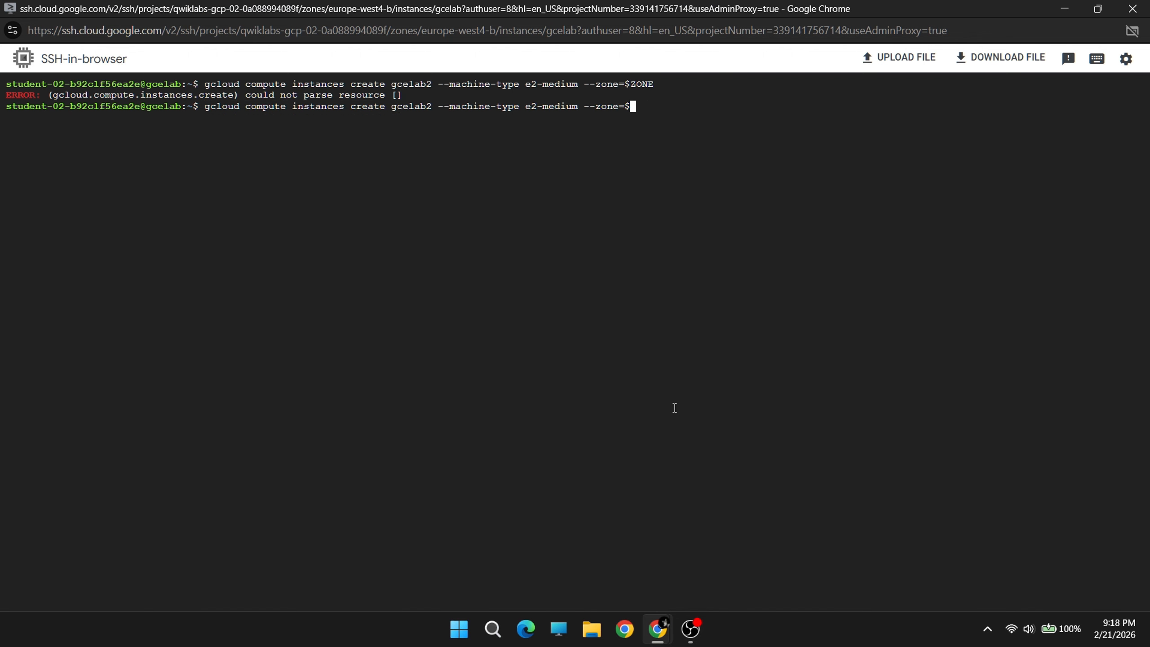
Copy the zone europe-west4-b from the lab's expected output, append it after --zone= in the SSH session, and run the gcelab2 creation command.
mouse_move(657, 628)
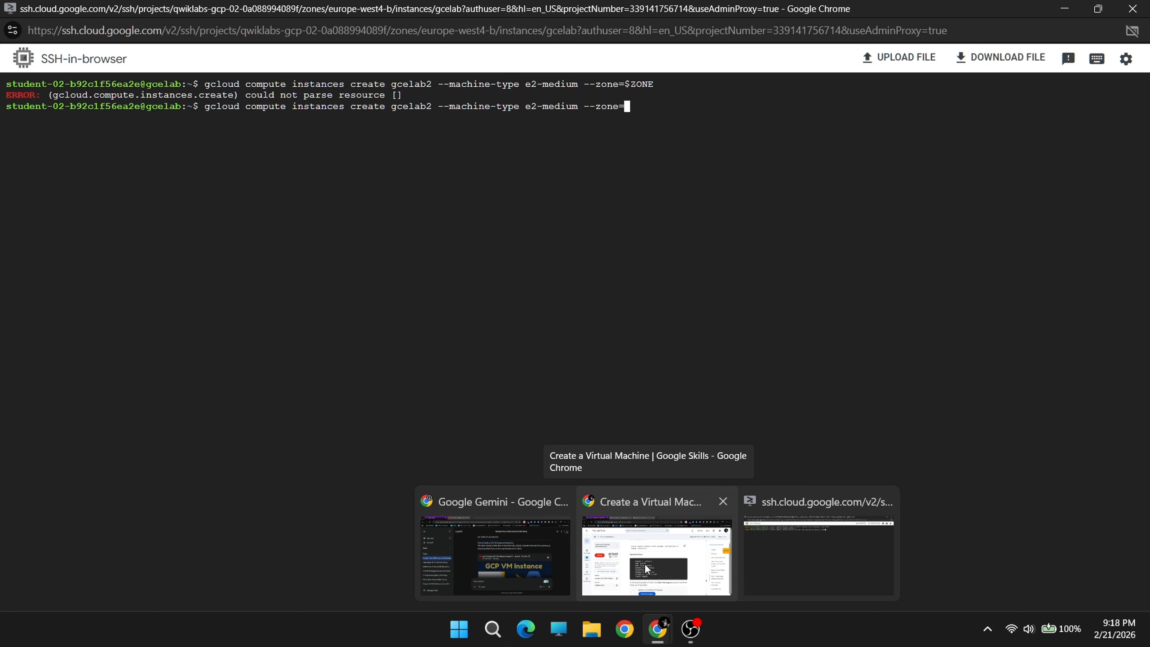
click(609, 560)
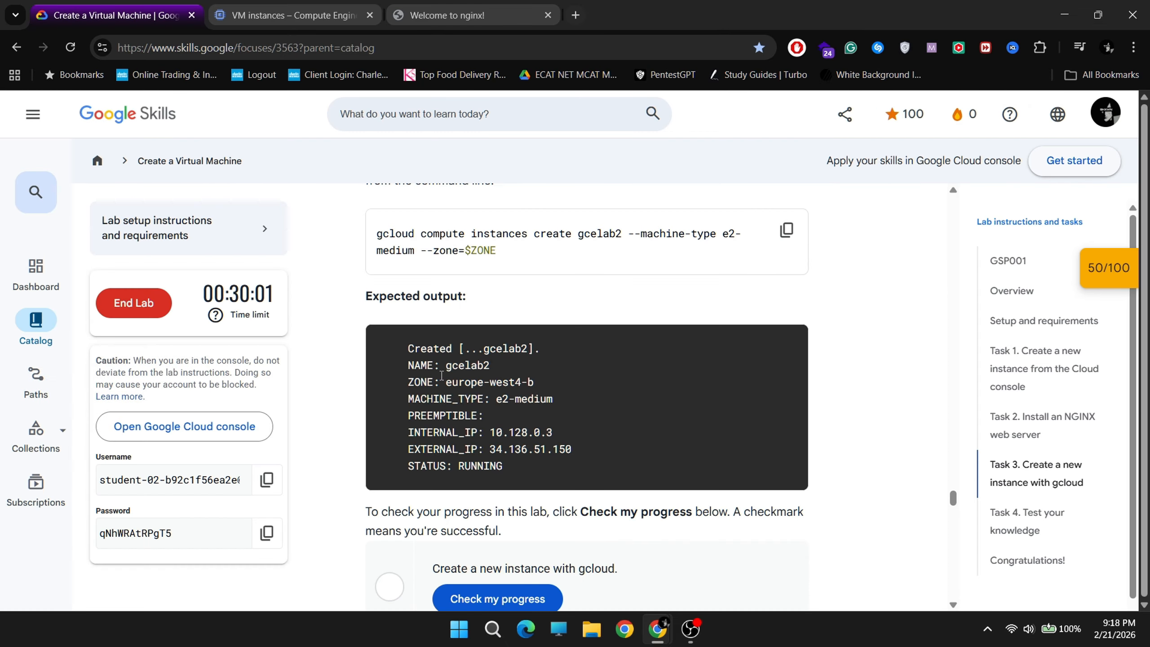
drag(448, 383, 533, 383)
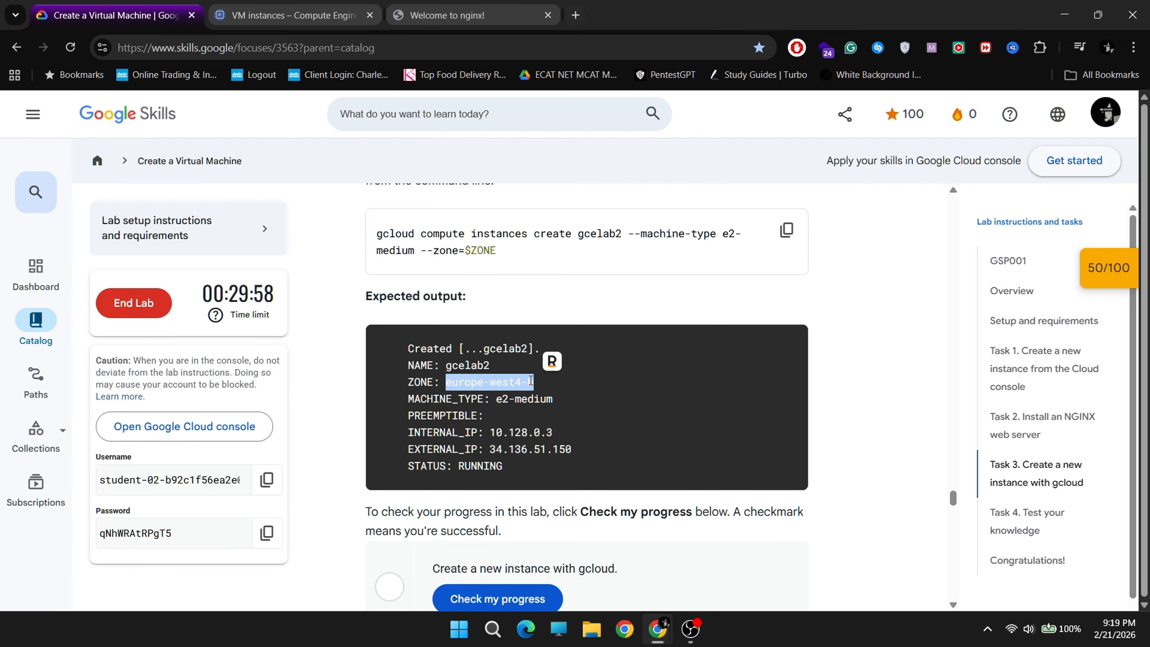
right_click(526, 383)
click(600, 176)
mouse_move(657, 629)
click(801, 567)
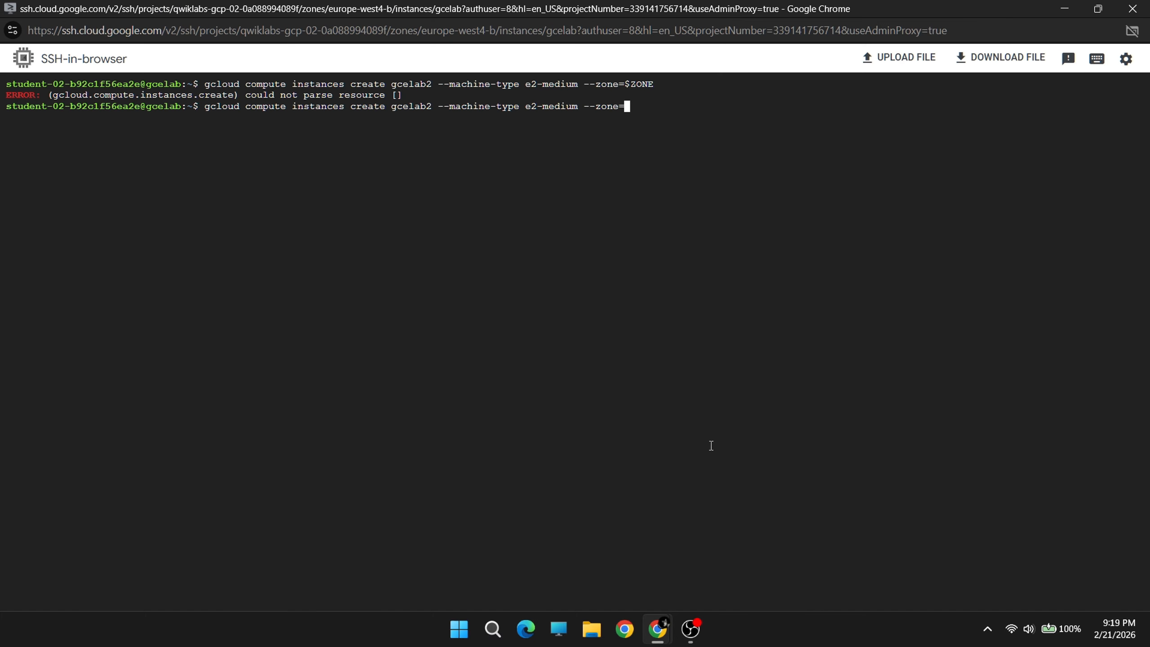
key(ctrl+v)
key(Return)
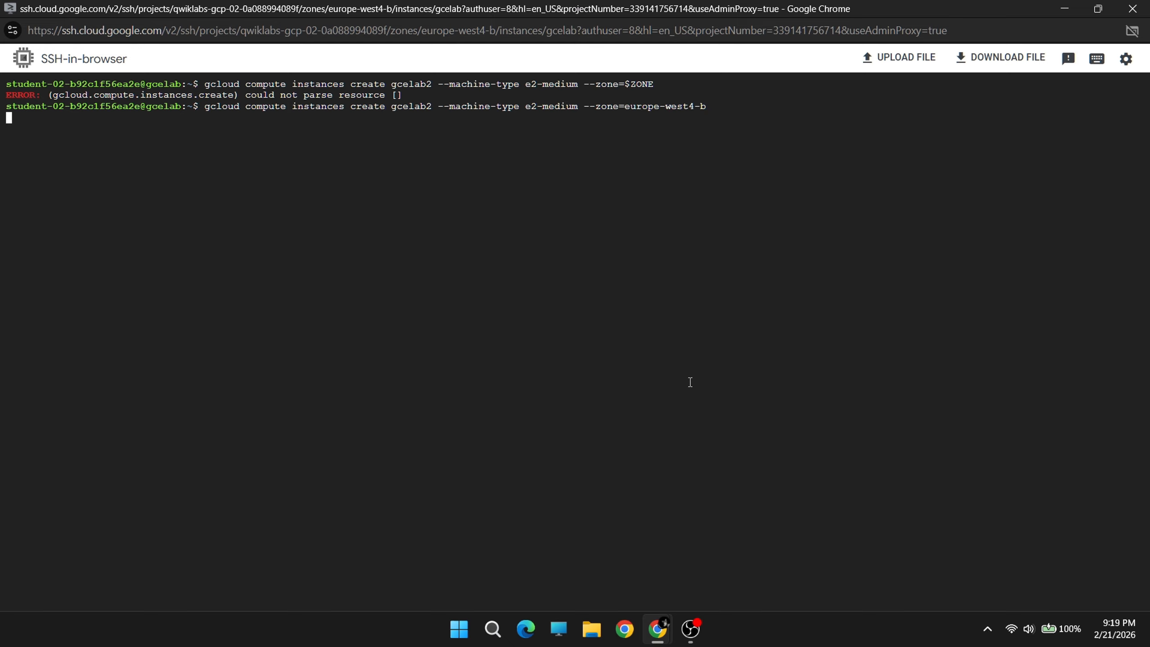